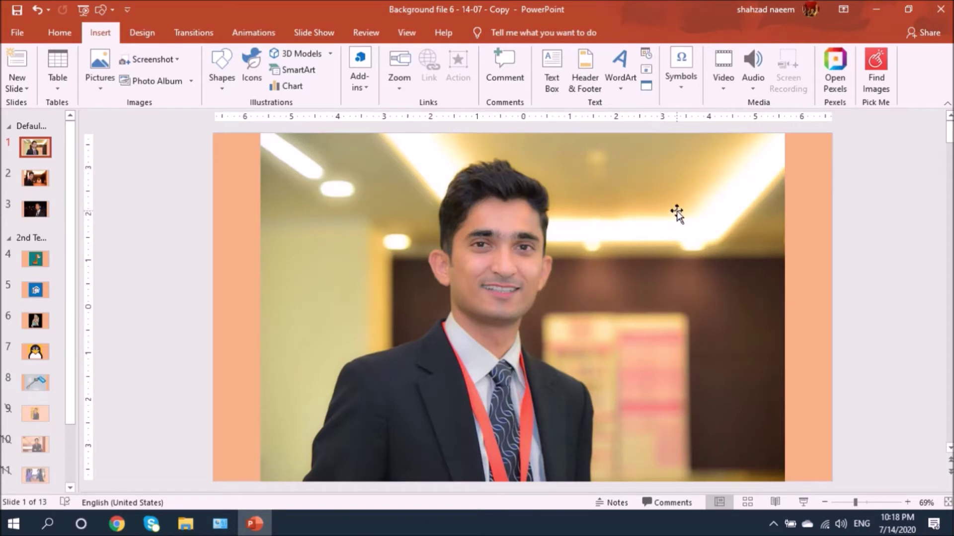
- Select the slide 1 photo and start Remove Background on it from Picture Format
{"action": "left_click", "coordinate": [621, 230]}
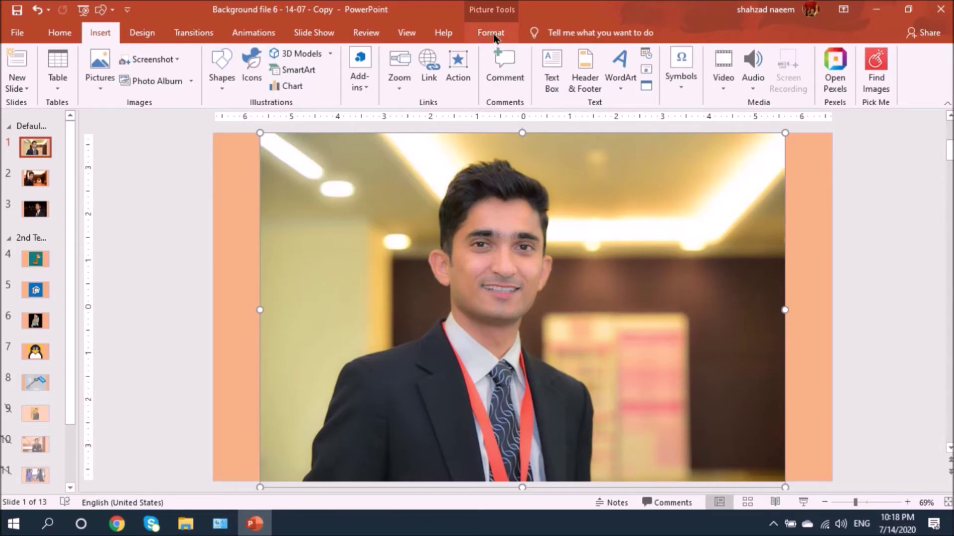
{"action": "left_click", "coordinate": [494, 34]}
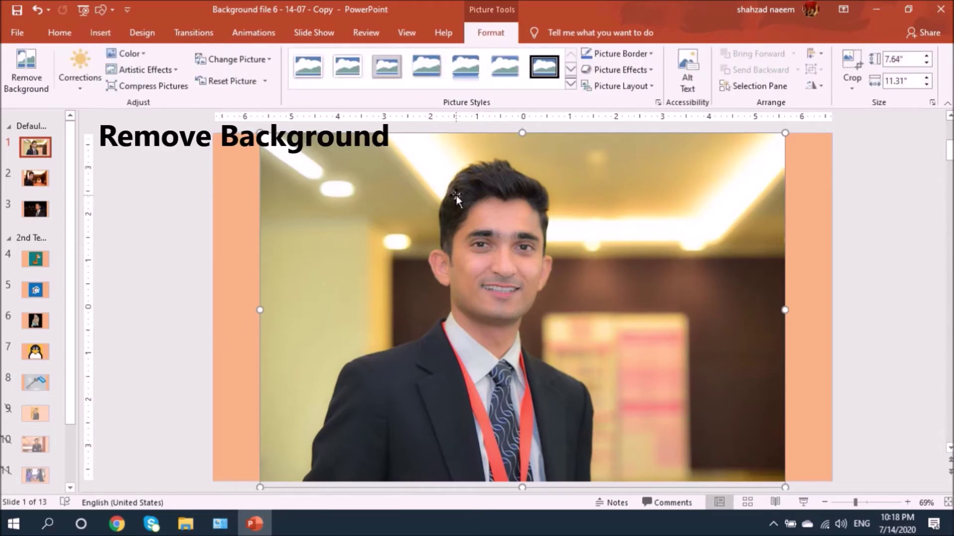
{"action": "left_click", "coordinate": [26, 65]}
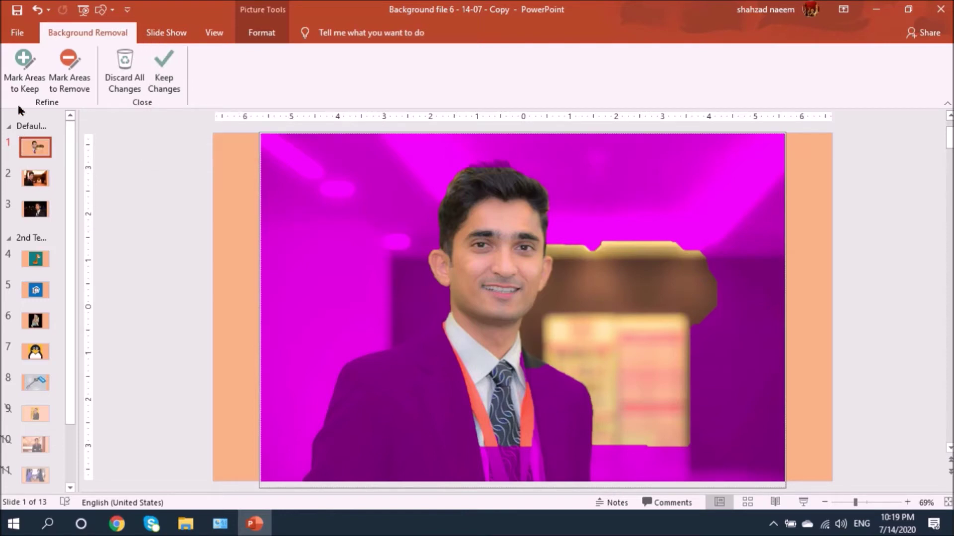
- Mark the top of the man's hair, the lower suit and the photo's bottom strip to keep
{"action": "left_click", "coordinate": [25, 59]}
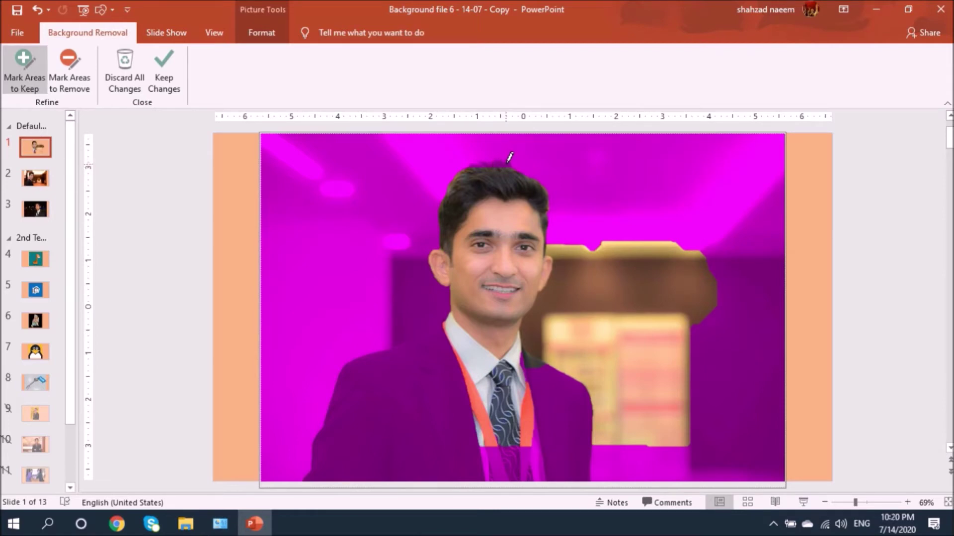
{"action": "left_click_drag", "start_coordinate": [507, 164], "coordinate": [474, 165]}
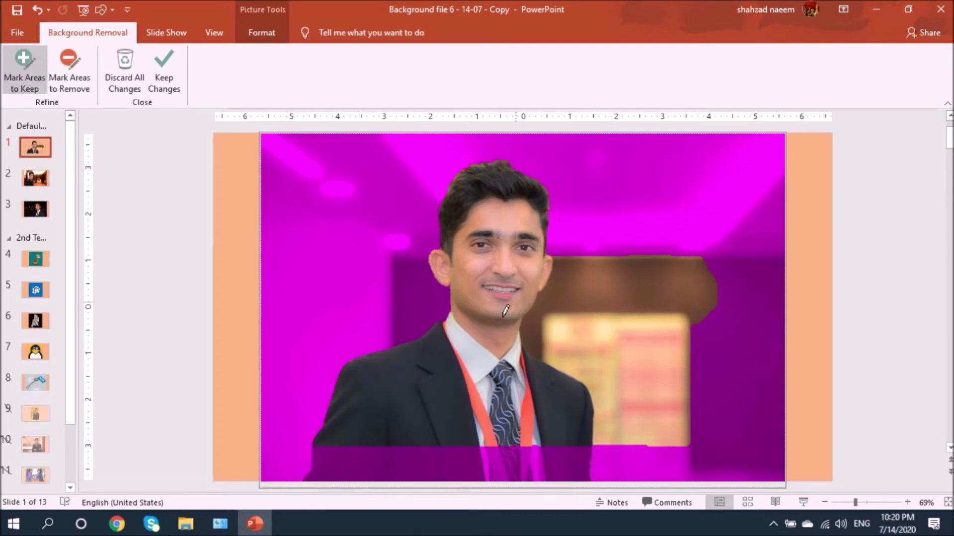
{"action": "mouse_move", "coordinate": [316, 439]}
{"action": "left_mouse_down"}
{"action": "mouse_move", "coordinate": [313, 476]}
{"action": "mouse_move", "coordinate": [376, 482]}
{"action": "mouse_move", "coordinate": [580, 475]}
{"action": "mouse_move", "coordinate": [587, 436]}
{"action": "mouse_move", "coordinate": [318, 434]}
{"action": "mouse_move", "coordinate": [317, 476]}
{"action": "left_mouse_up"}
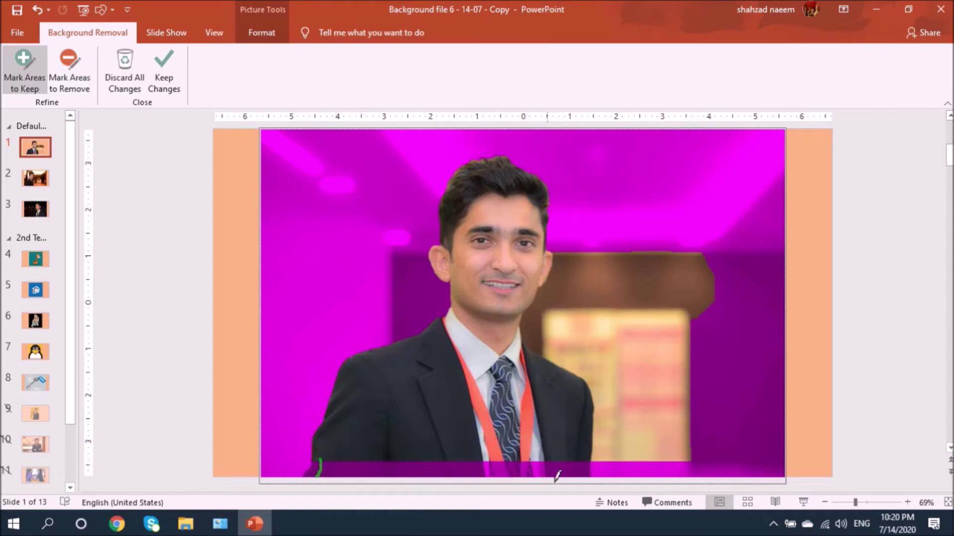
{"action": "mouse_move", "coordinate": [557, 476]}
{"action": "left_mouse_down"}
{"action": "mouse_move", "coordinate": [574, 477]}
{"action": "mouse_move", "coordinate": [584, 464]}
{"action": "mouse_move", "coordinate": [561, 449]}
{"action": "mouse_move", "coordinate": [320, 454]}
{"action": "left_mouse_up"}
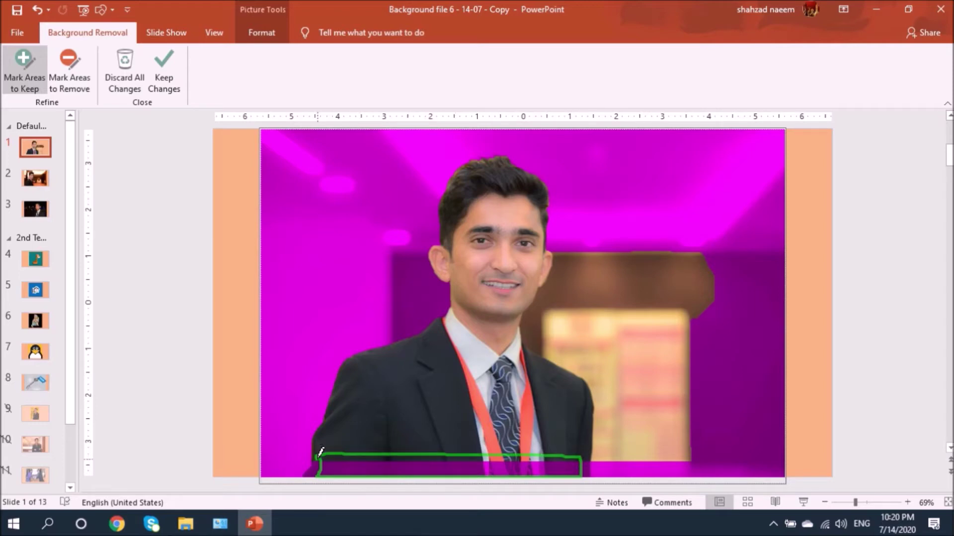
{"action": "left_click_drag", "start_coordinate": [313, 469], "coordinate": [308, 473]}
{"action": "mouse_move", "coordinate": [578, 479]}
{"action": "left_mouse_down"}
{"action": "mouse_move", "coordinate": [590, 465]}
{"action": "mouse_move", "coordinate": [326, 449]}
{"action": "mouse_move", "coordinate": [314, 457]}
{"action": "mouse_move", "coordinate": [526, 480]}
{"action": "left_mouse_up"}
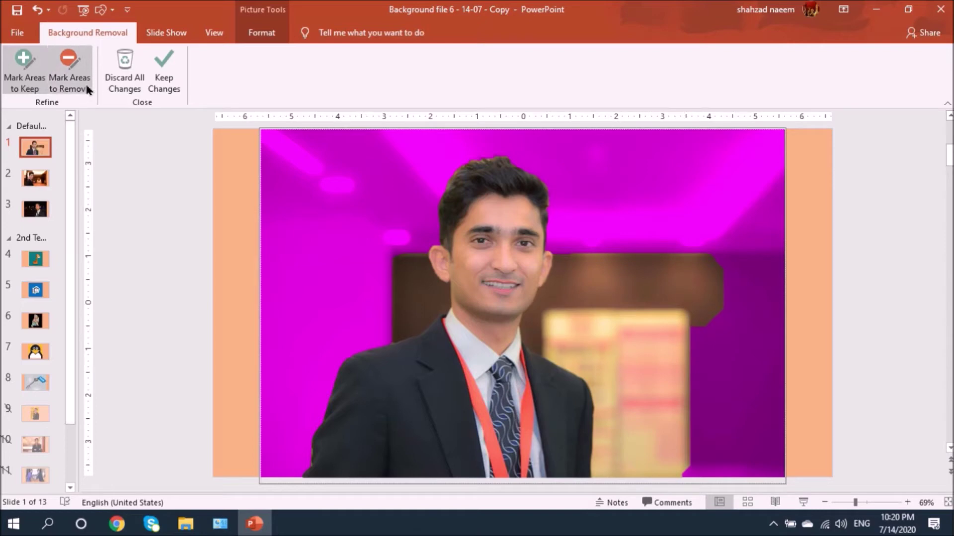
- Mark the blurred brown background right of and beside the man's head for removal
{"action": "left_click", "coordinate": [70, 59]}
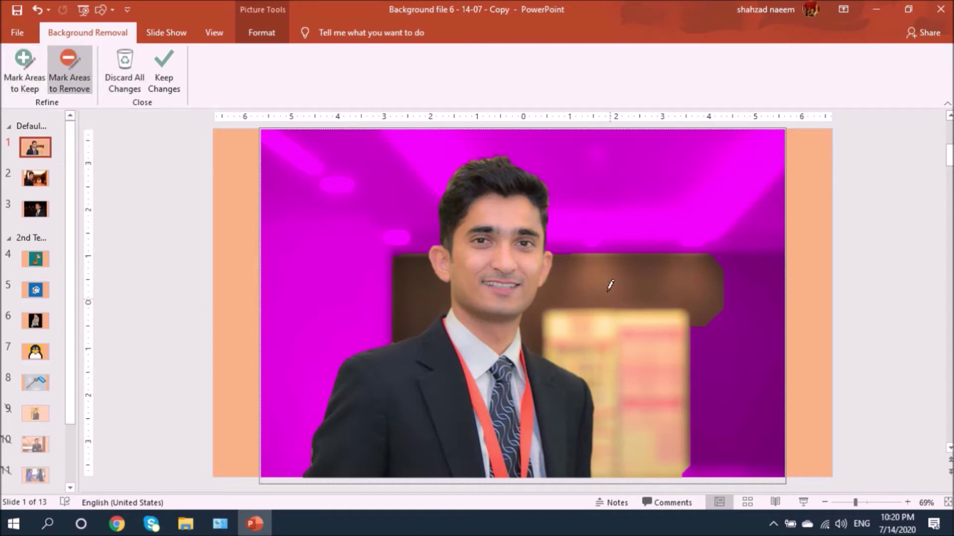
{"action": "mouse_move", "coordinate": [563, 200]}
{"action": "left_mouse_down"}
{"action": "mouse_move", "coordinate": [570, 263]}
{"action": "mouse_move", "coordinate": [549, 321]}
{"action": "mouse_move", "coordinate": [604, 380]}
{"action": "mouse_move", "coordinate": [615, 465]}
{"action": "mouse_move", "coordinate": [703, 475]}
{"action": "mouse_move", "coordinate": [753, 320]}
{"action": "mouse_move", "coordinate": [713, 199]}
{"action": "left_mouse_up"}
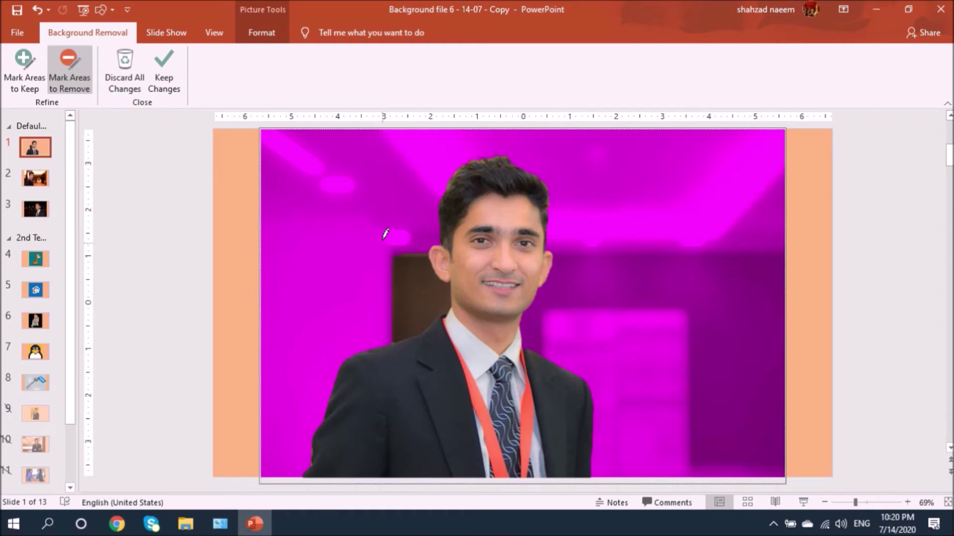
{"action": "mouse_move", "coordinate": [392, 237]}
{"action": "left_mouse_down"}
{"action": "mouse_move", "coordinate": [432, 288]}
{"action": "mouse_move", "coordinate": [428, 312]}
{"action": "mouse_move", "coordinate": [385, 317]}
{"action": "mouse_move", "coordinate": [370, 219]}
{"action": "mouse_move", "coordinate": [393, 234]}
{"action": "left_mouse_up"}
- Apply slide 1's background removal, then select the photo on slide 2
{"action": "left_click", "coordinate": [165, 63]}
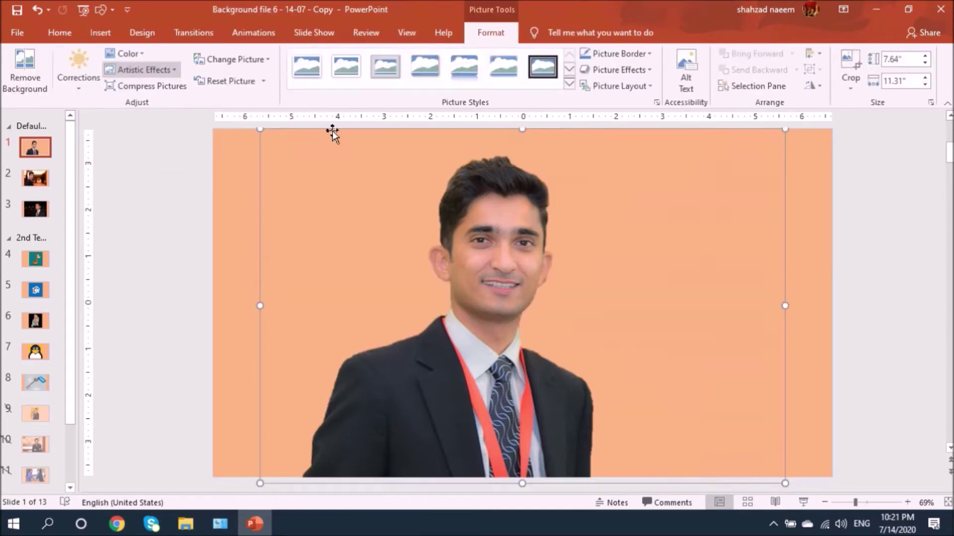
{"action": "left_click", "coordinate": [36, 184]}
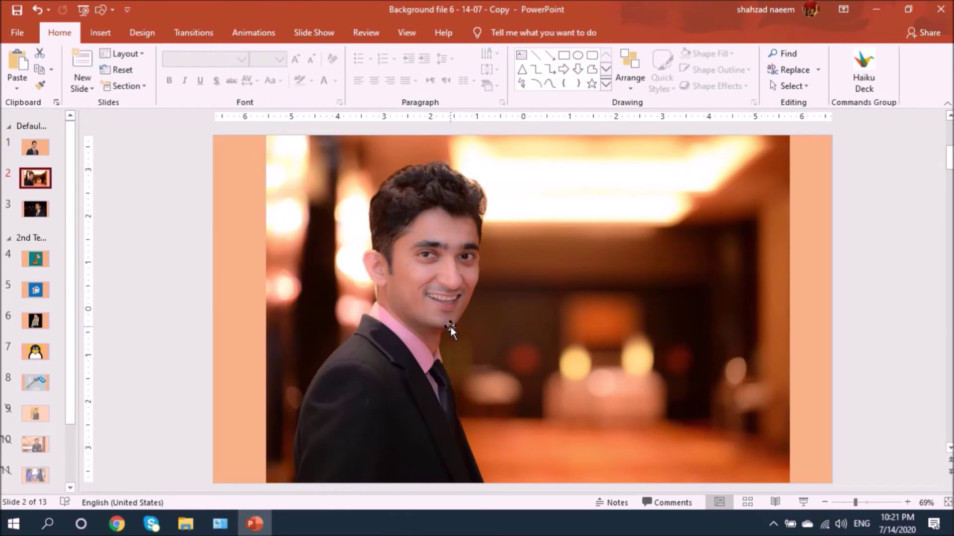
{"action": "left_click", "coordinate": [454, 220]}
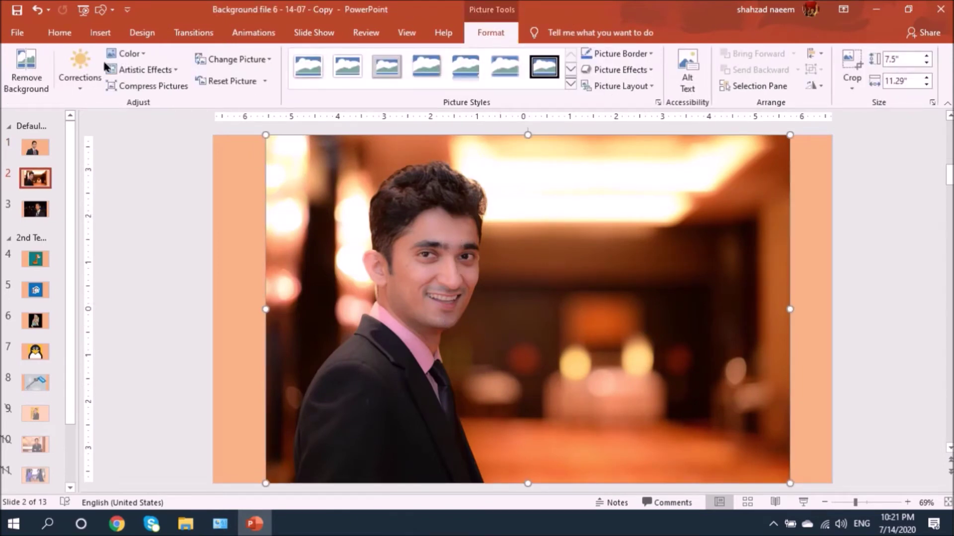
- Start Remove Background on the slide 2 photo
{"action": "left_click", "coordinate": [29, 62]}
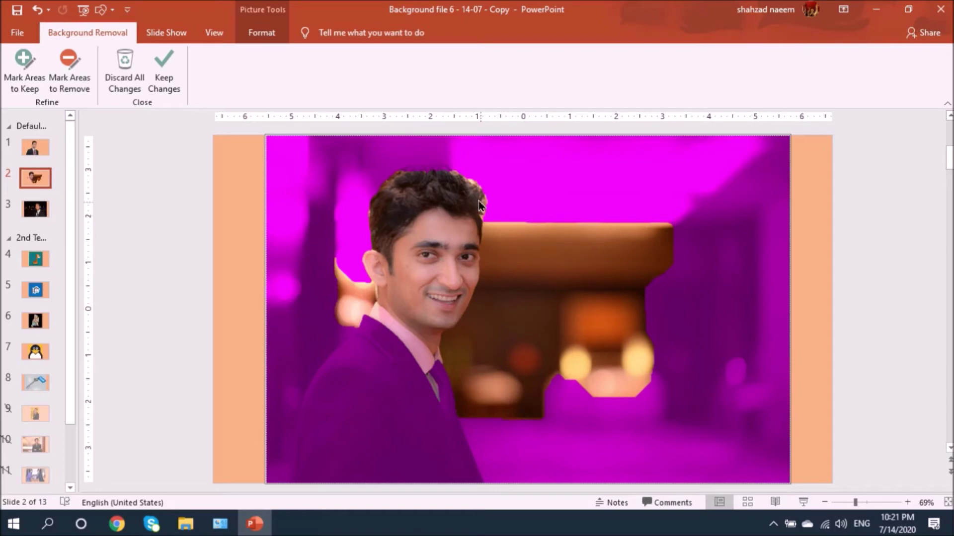
- Mark the man's hair top and upper-right edge and the jacket's left edge down to the bottom to keep
{"action": "left_click", "coordinate": [22, 65]}
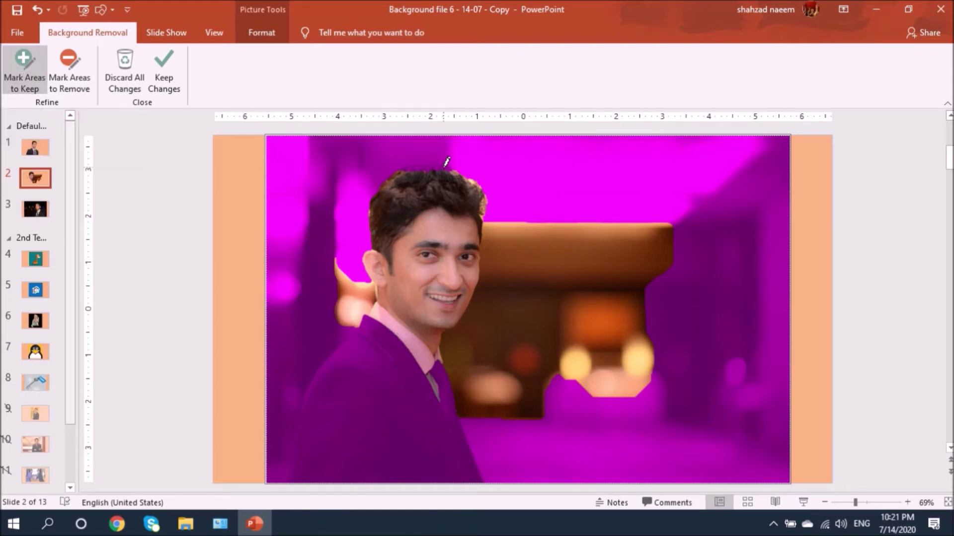
{"action": "left_click_drag", "start_coordinate": [445, 166], "coordinate": [412, 170]}
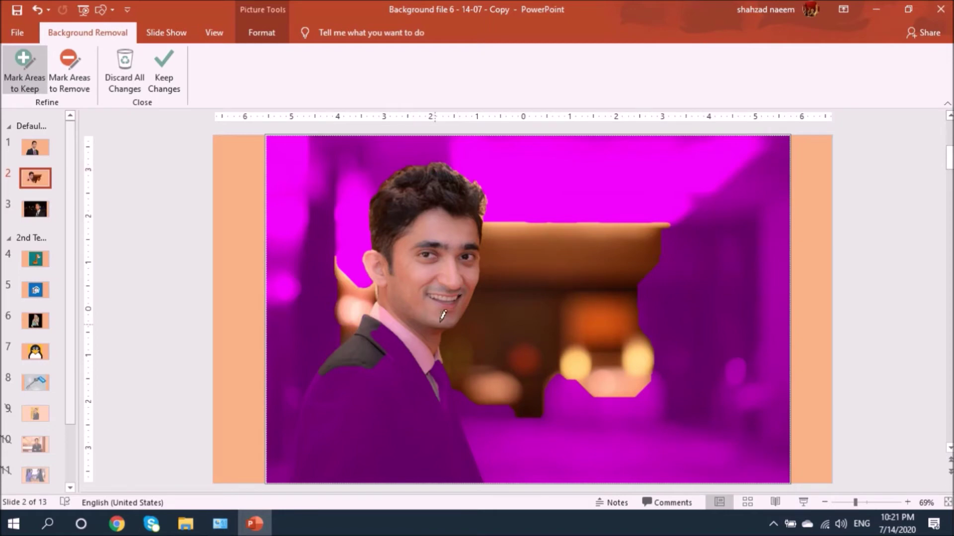
{"action": "mouse_move", "coordinate": [321, 371]}
{"action": "left_mouse_down"}
{"action": "mouse_move", "coordinate": [299, 447]}
{"action": "mouse_move", "coordinate": [304, 472]}
{"action": "mouse_move", "coordinate": [460, 479]}
{"action": "mouse_move", "coordinate": [449, 397]}
{"action": "mouse_move", "coordinate": [419, 361]}
{"action": "mouse_move", "coordinate": [373, 330]}
{"action": "mouse_move", "coordinate": [319, 376]}
{"action": "left_mouse_up"}
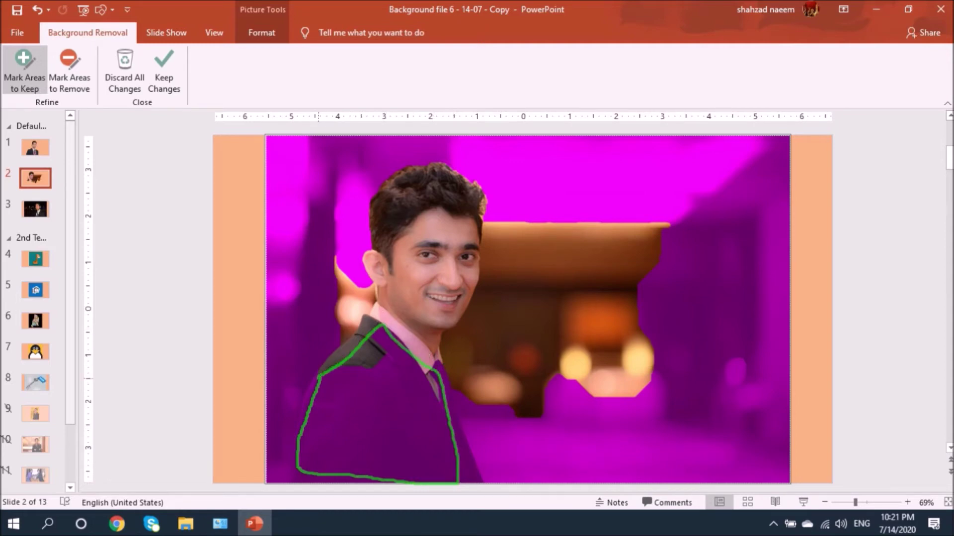
{"action": "left_click_drag", "start_coordinate": [312, 410], "coordinate": [295, 483]}
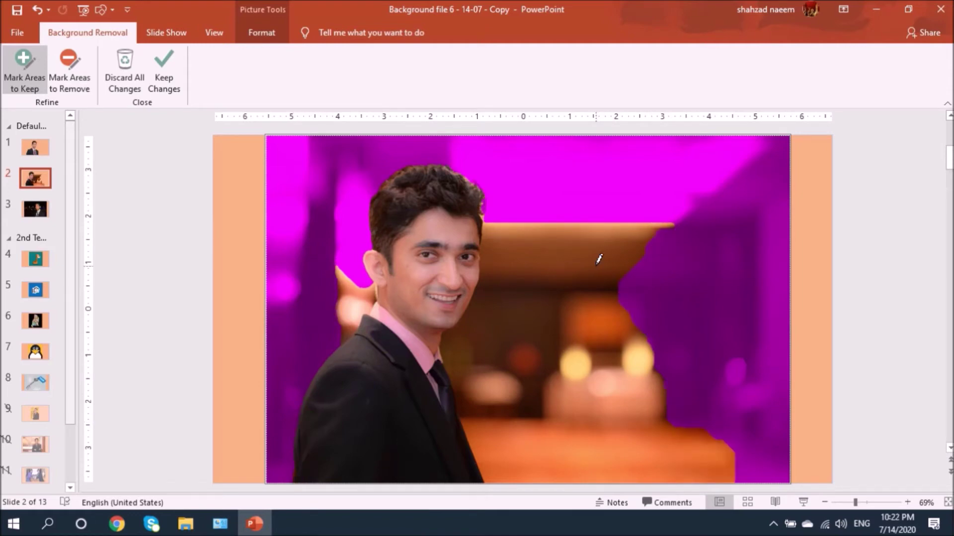
{"action": "left_click_drag", "start_coordinate": [481, 186], "coordinate": [488, 206]}
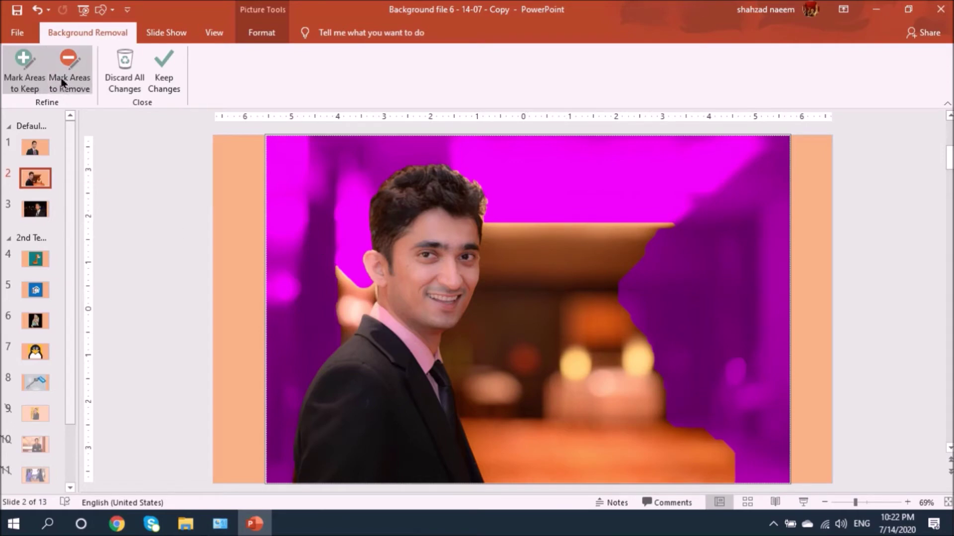
- Mark the right-side background and the hand behind the head for removal, keeping the bottom-left jacket corner
{"action": "left_click", "coordinate": [69, 61]}
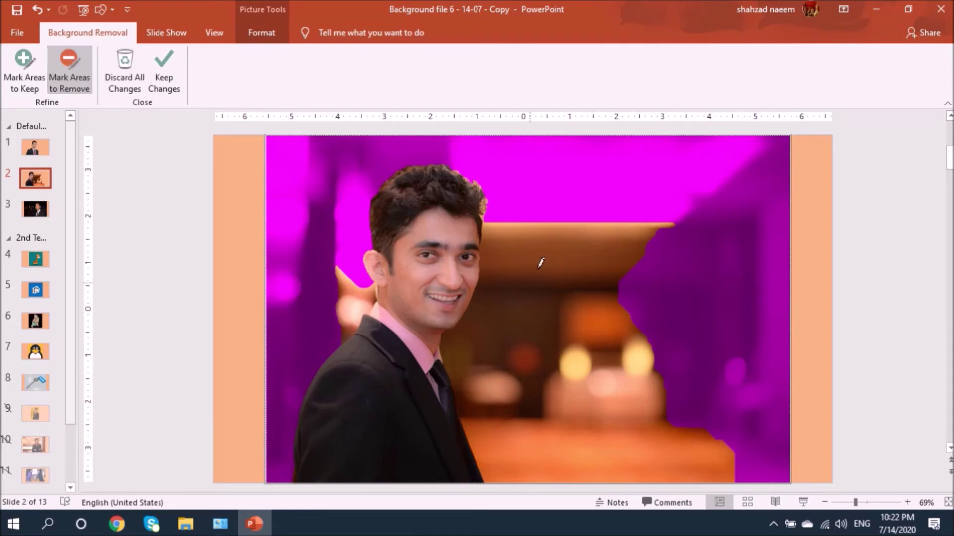
{"action": "mouse_move", "coordinate": [517, 181]}
{"action": "left_mouse_down"}
{"action": "mouse_move", "coordinate": [515, 320]}
{"action": "mouse_move", "coordinate": [489, 400]}
{"action": "mouse_move", "coordinate": [598, 496]}
{"action": "mouse_move", "coordinate": [773, 480]}
{"action": "left_mouse_up"}
{"action": "mouse_move", "coordinate": [775, 447]}
{"action": "left_mouse_down"}
{"action": "mouse_move", "coordinate": [618, 145]}
{"action": "mouse_move", "coordinate": [517, 166]}
{"action": "mouse_move", "coordinate": [516, 179]}
{"action": "left_mouse_up"}
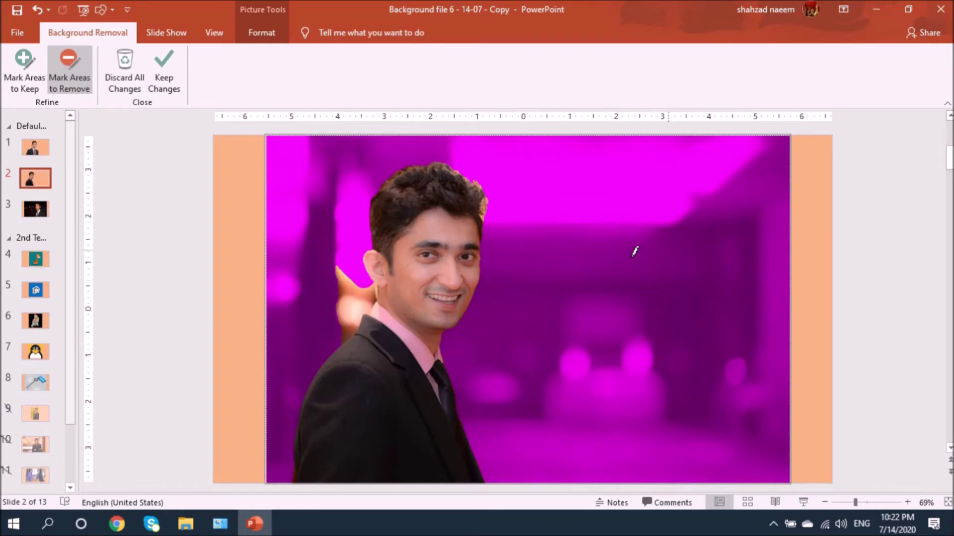
{"action": "mouse_move", "coordinate": [322, 257]}
{"action": "left_mouse_down"}
{"action": "mouse_move", "coordinate": [354, 280]}
{"action": "mouse_move", "coordinate": [343, 318]}
{"action": "mouse_move", "coordinate": [319, 259]}
{"action": "left_mouse_up"}
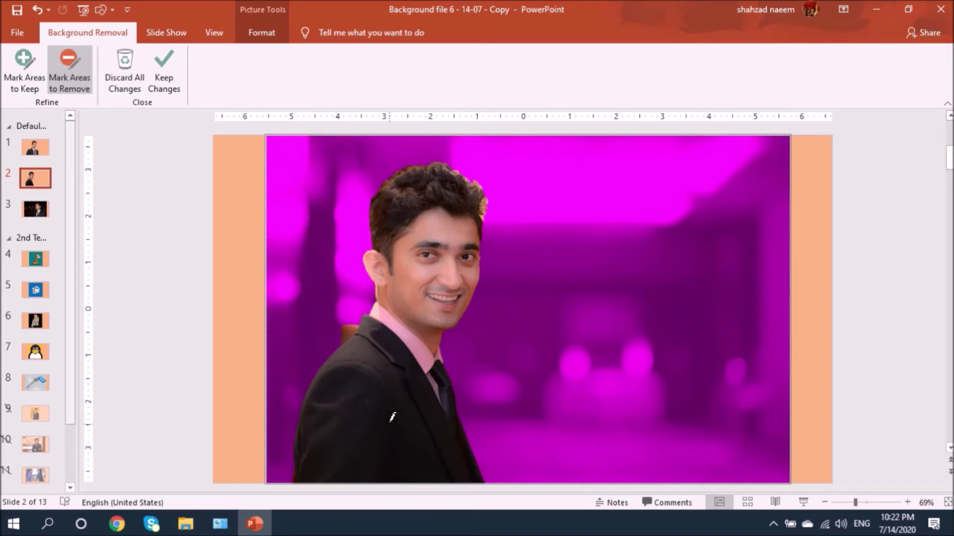
{"action": "mouse_move", "coordinate": [352, 332]}
{"action": "left_mouse_down"}
{"action": "mouse_move", "coordinate": [342, 330]}
{"action": "mouse_move", "coordinate": [354, 323]}
{"action": "left_mouse_up"}
{"action": "left_click_drag", "start_coordinate": [298, 472], "coordinate": [294, 481]}
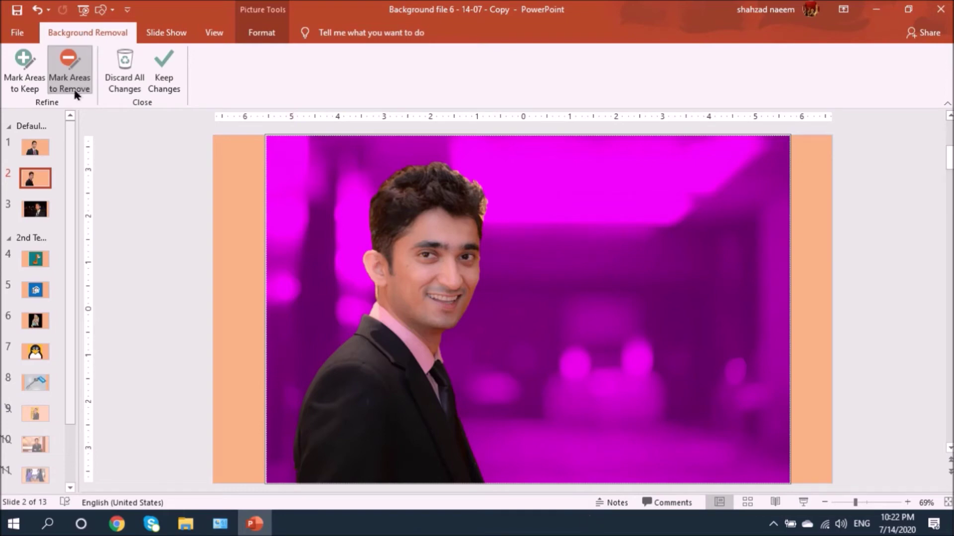
{"action": "left_click", "coordinate": [24, 70]}
{"action": "left_click_drag", "start_coordinate": [295, 468], "coordinate": [294, 479]}
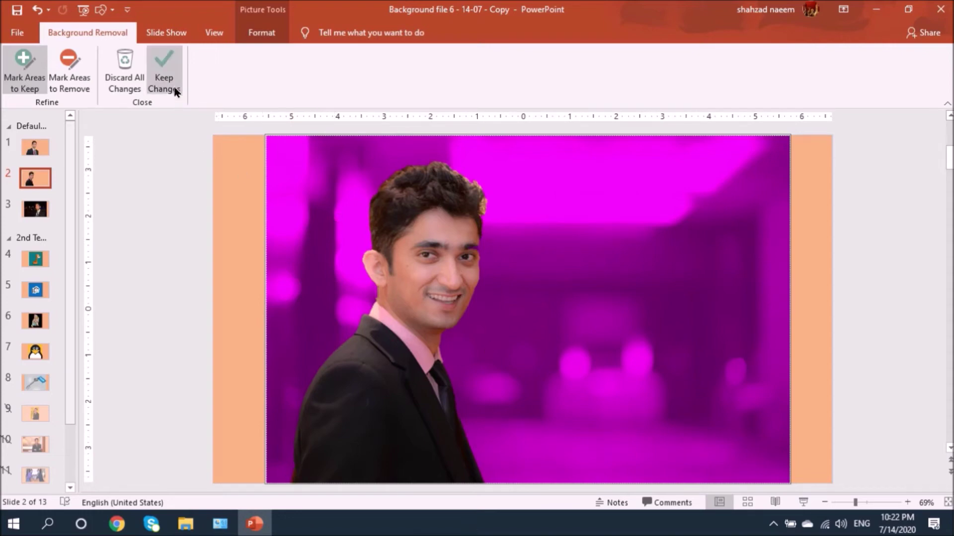
- Apply the removal, then refine it by marking the eyebrow to keep and apply again
{"action": "left_click", "coordinate": [167, 61]}
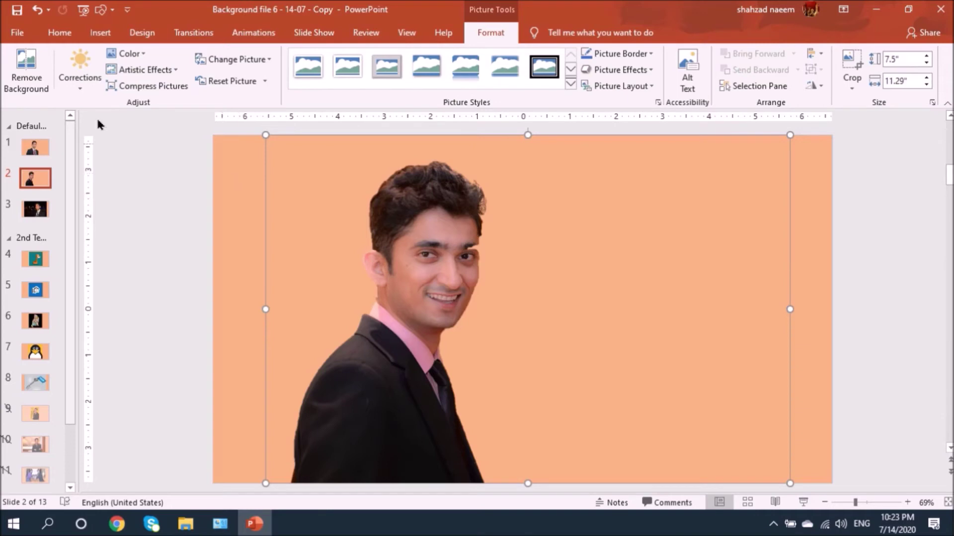
{"action": "left_click", "coordinate": [27, 62]}
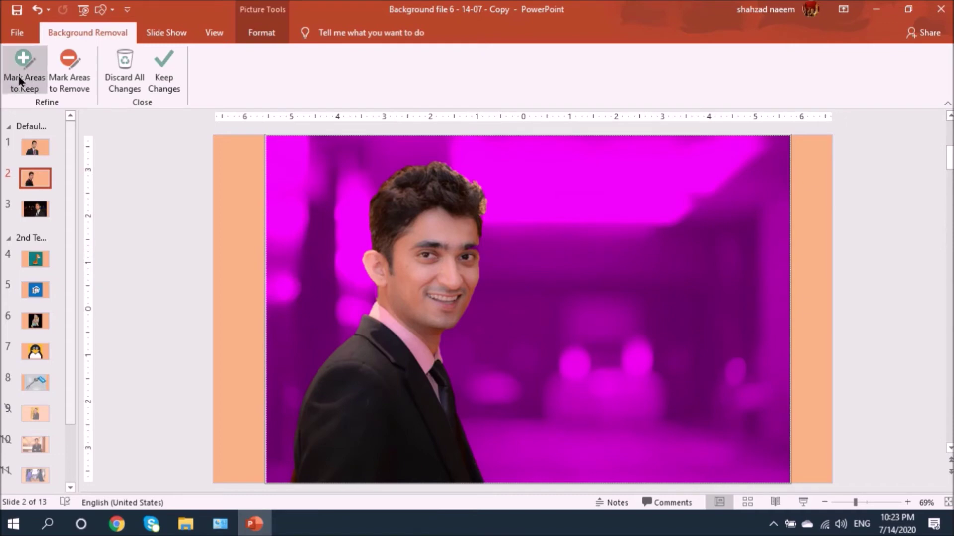
{"action": "left_click", "coordinate": [25, 62]}
{"action": "left_click_drag", "start_coordinate": [480, 242], "coordinate": [473, 245]}
{"action": "left_click", "coordinate": [168, 59]}
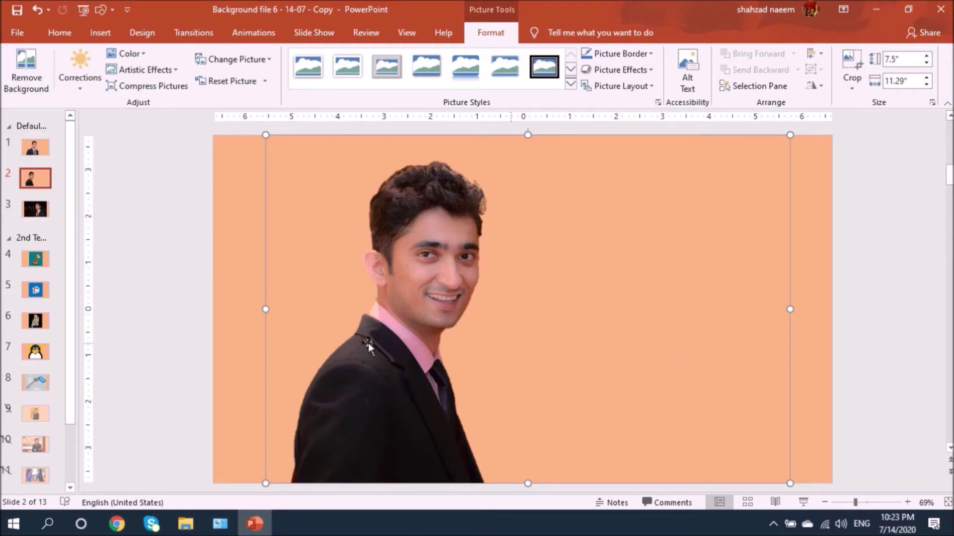
- Reset the picture and undo it to restore the cut-out, then move through slides 3 and 4
{"action": "left_click", "coordinate": [221, 83]}
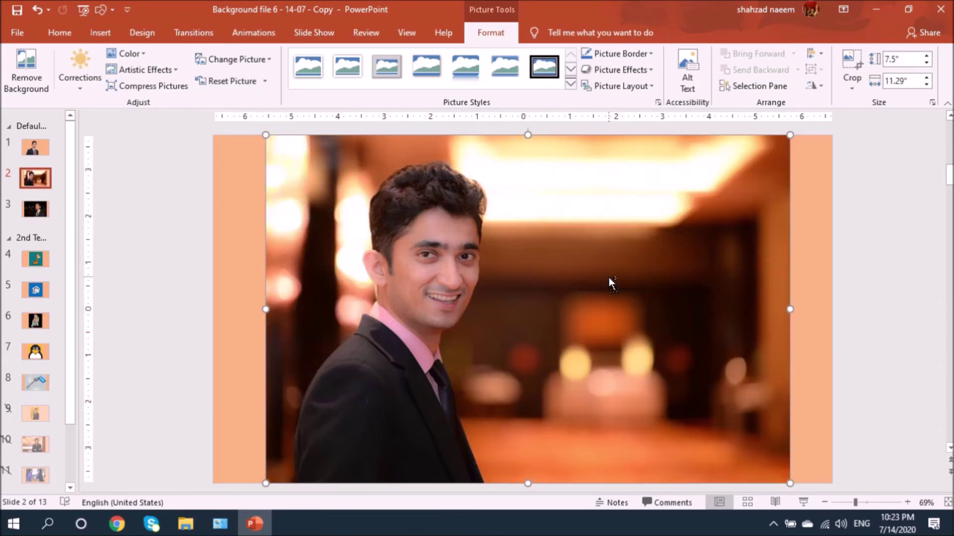
{"action": "key", "text": "ctrl+z"}
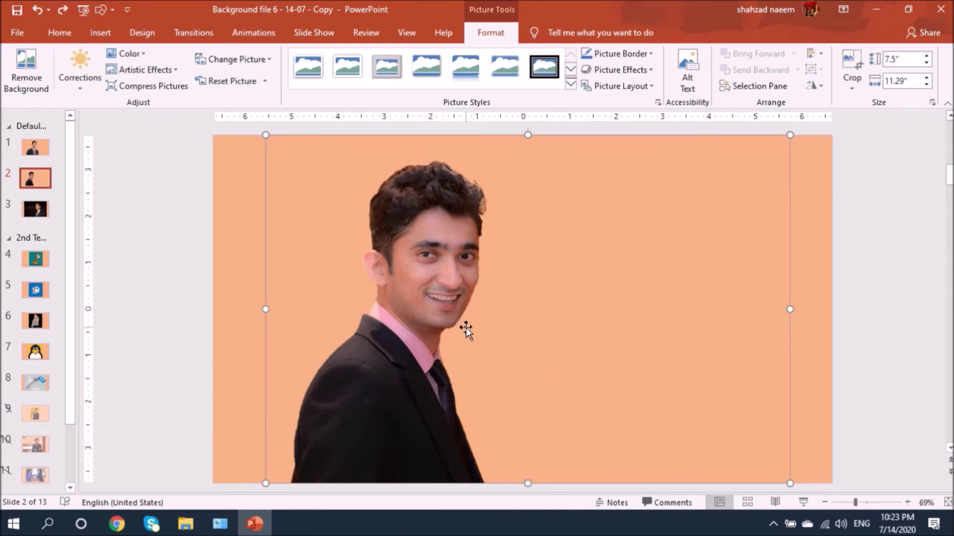
{"action": "left_click", "coordinate": [44, 211]}
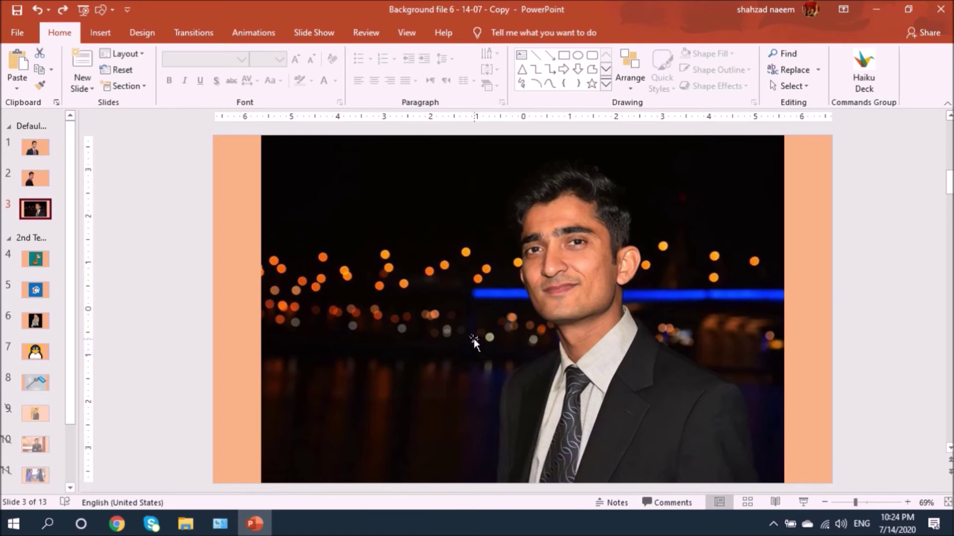
{"action": "left_click", "coordinate": [35, 259]}
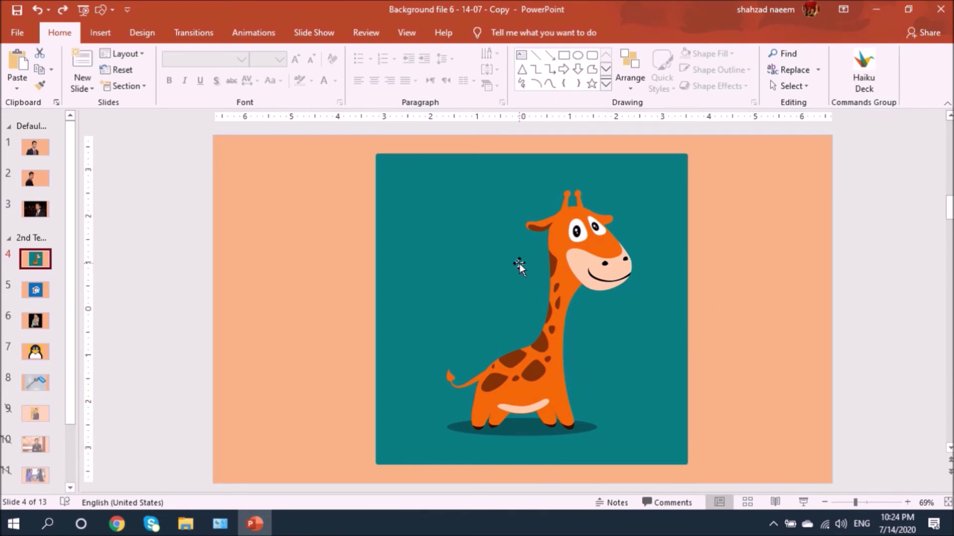
- Make the giraffe picture's teal background transparent with Set Transparent Color
{"action": "left_click", "coordinate": [476, 232]}
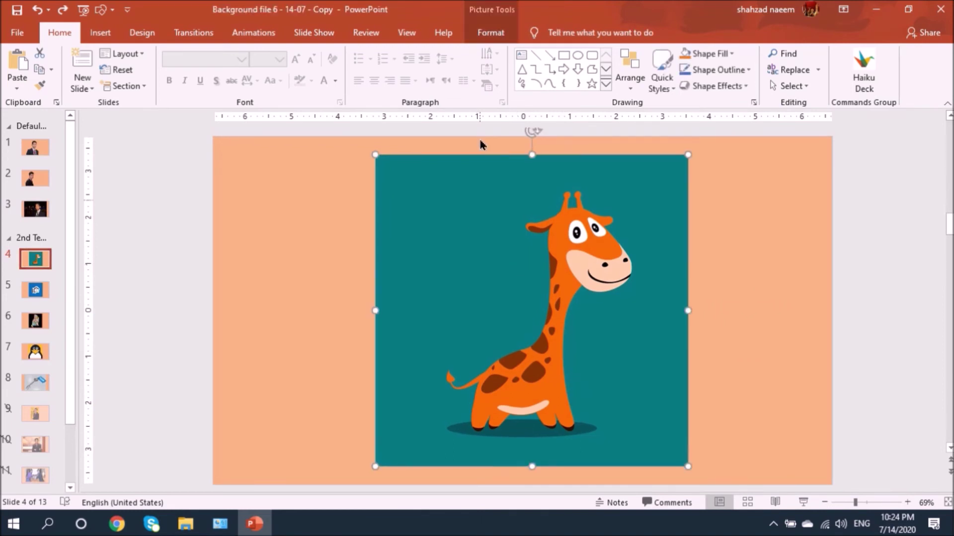
{"action": "left_click", "coordinate": [483, 36]}
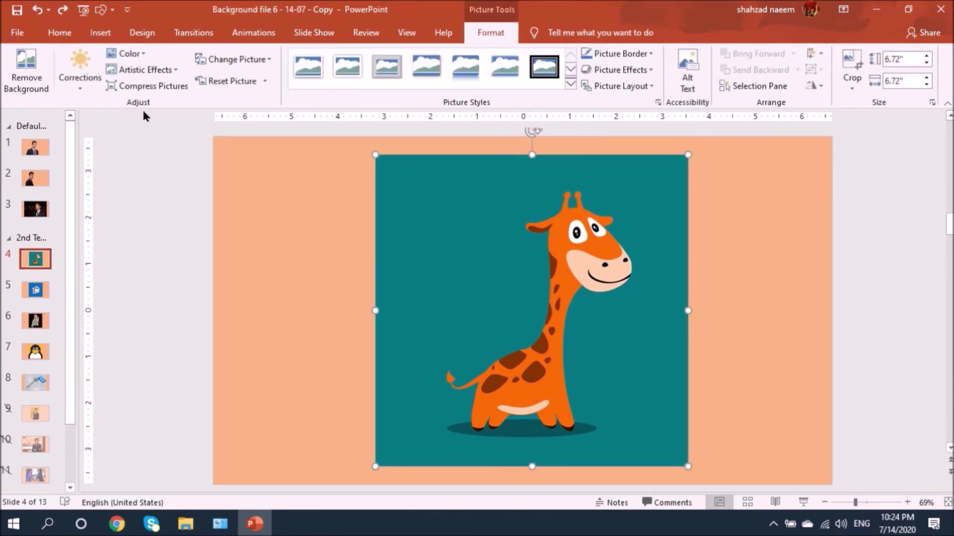
{"action": "left_click", "coordinate": [131, 54]}
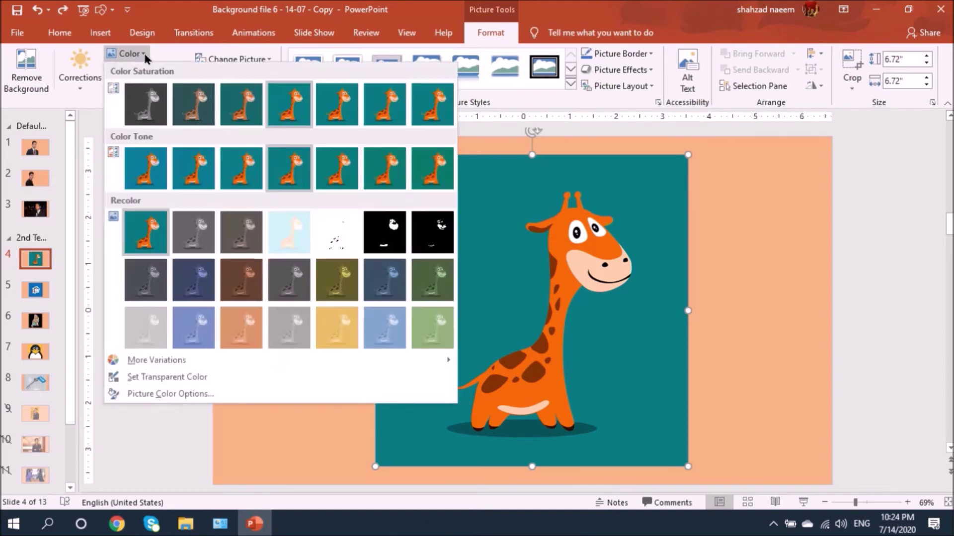
{"action": "left_click", "coordinate": [168, 379]}
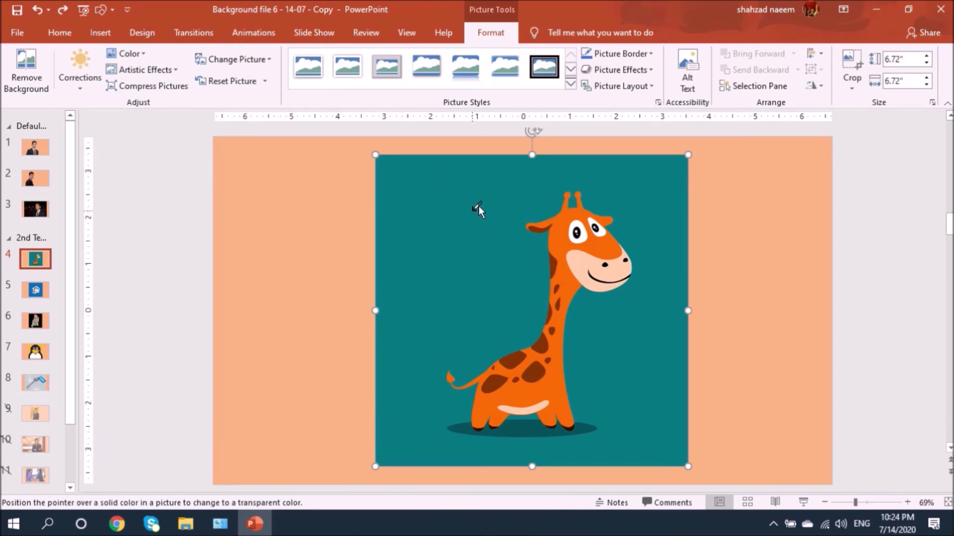
{"action": "left_click", "coordinate": [450, 222]}
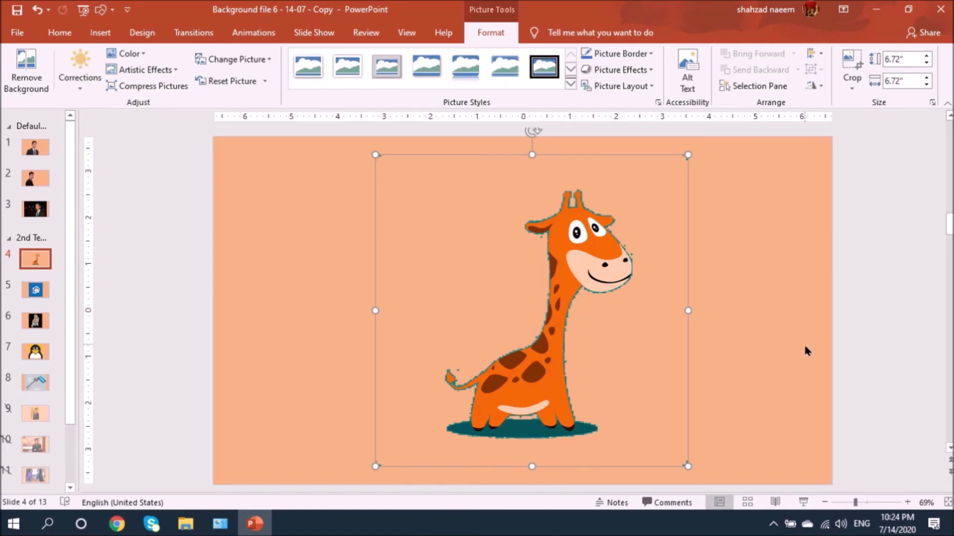
- Resize the giraffe to about 6.22 inches, centre it on the slide, and go to slide 5
{"action": "left_click_drag", "start_coordinate": [688, 153], "coordinate": [494, 336]}
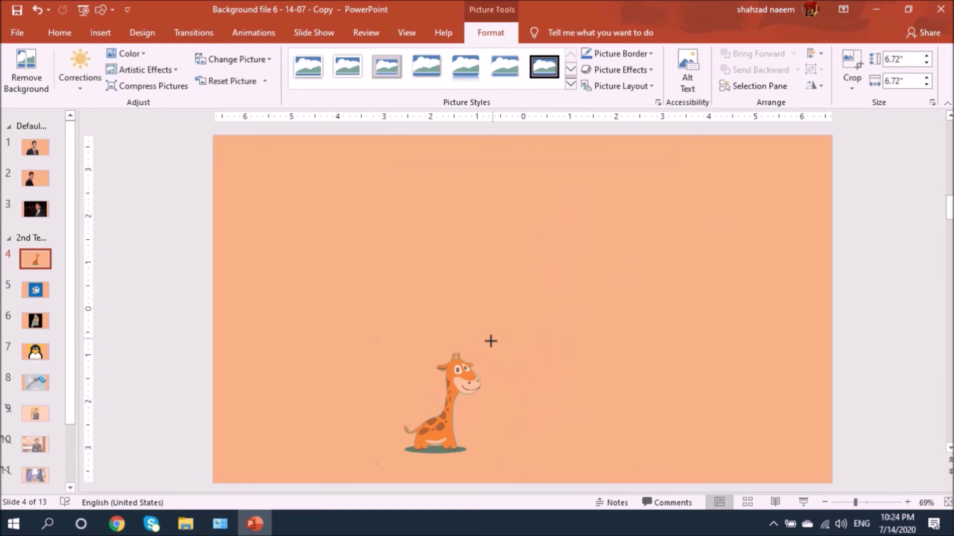
{"action": "left_click_drag", "start_coordinate": [437, 407], "coordinate": [679, 304]}
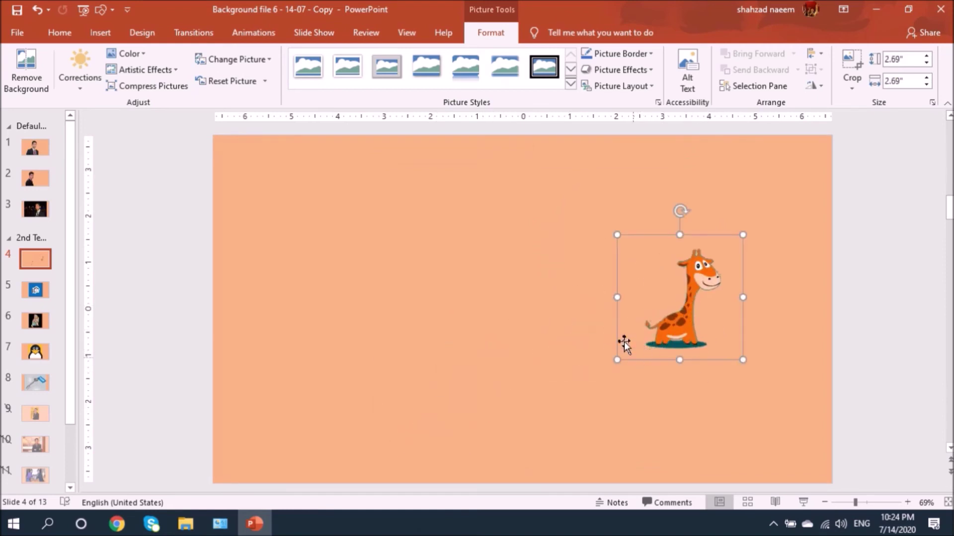
{"action": "left_click_drag", "start_coordinate": [617, 234], "coordinate": [453, 118]}
{"action": "left_click_drag", "start_coordinate": [634, 292], "coordinate": [544, 351]}
{"action": "left_click", "coordinate": [236, 320]}
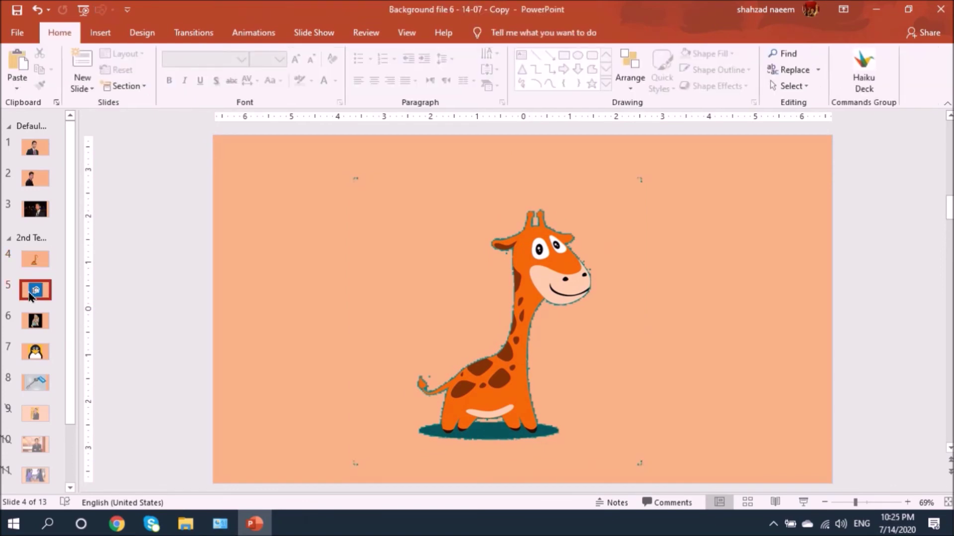
- Make the blue background of the house clip art on slide 5 transparent with Set Transparent Color
{"action": "scroll", "coordinate": [360, 300], "scroll_direction": "down", "scroll_amount": 1}
{"action": "left_click", "coordinate": [463, 232]}
{"action": "left_click", "coordinate": [489, 32]}
{"action": "left_click", "coordinate": [128, 54]}
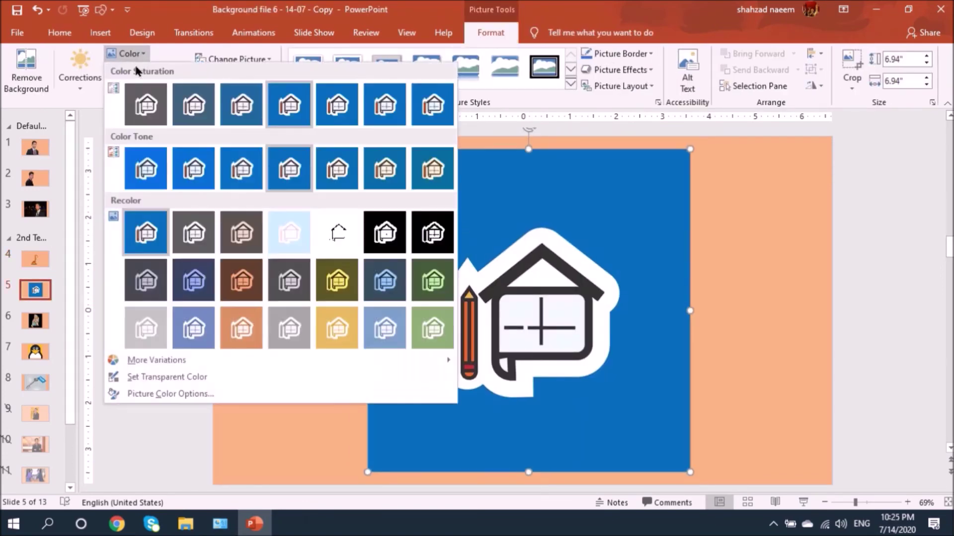
{"action": "left_click", "coordinate": [150, 377]}
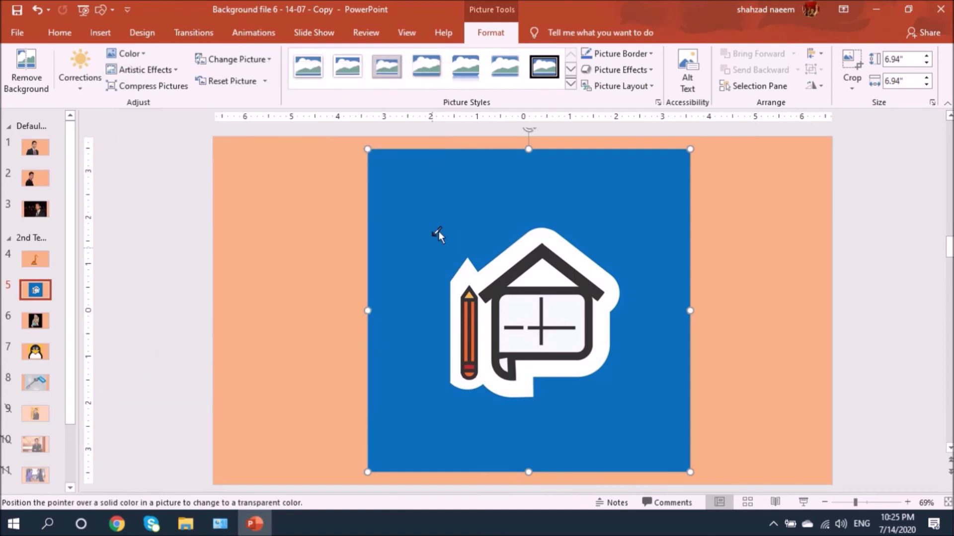
{"action": "left_click", "coordinate": [424, 211]}
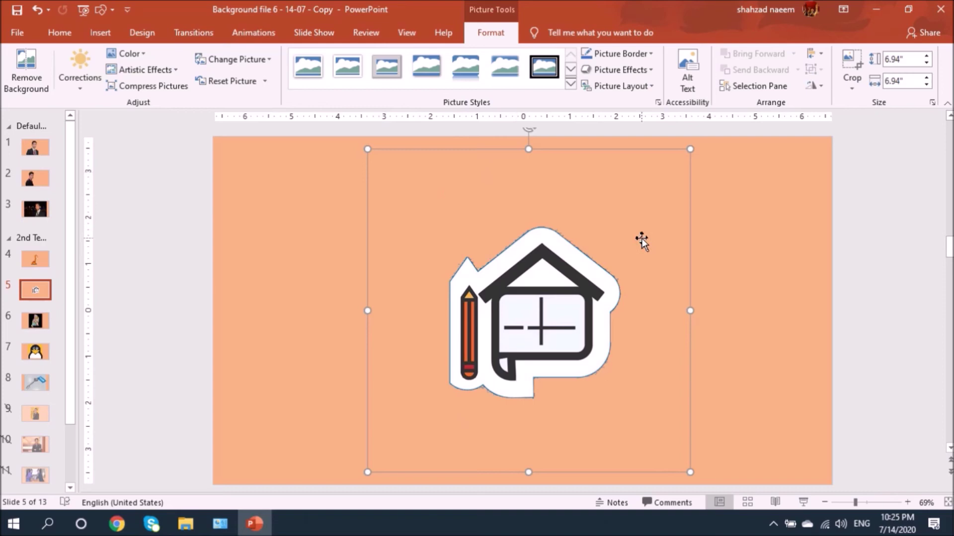
- Make the black background of the flower cat on slide 6 transparent, then deselect it
{"action": "left_click", "coordinate": [35, 320]}
{"action": "left_click", "coordinate": [419, 205]}
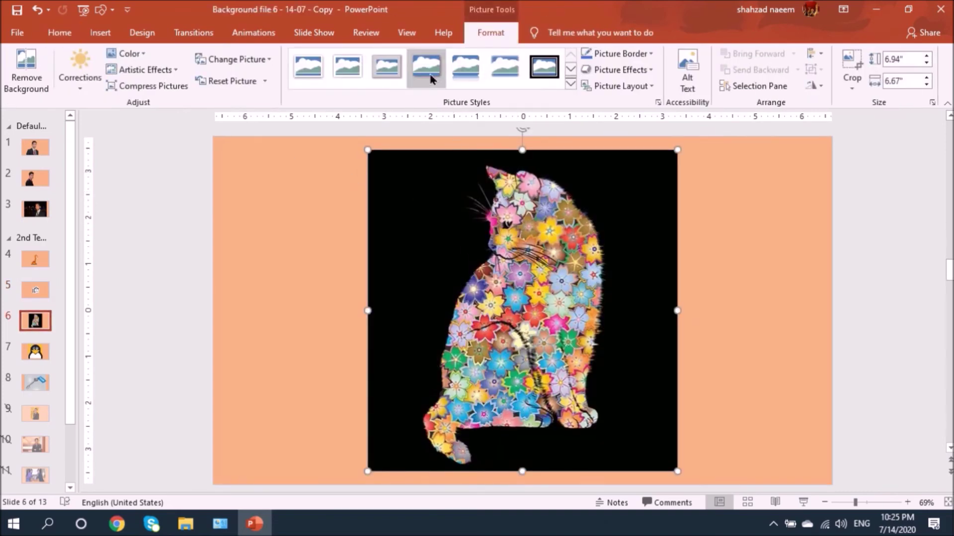
{"action": "left_click", "coordinate": [126, 53]}
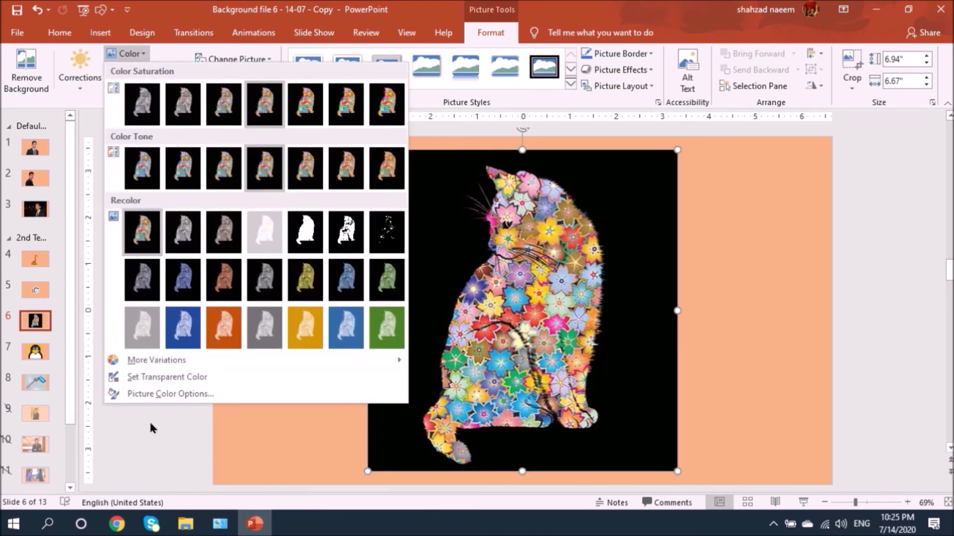
{"action": "left_click", "coordinate": [243, 376]}
{"action": "left_click", "coordinate": [421, 220]}
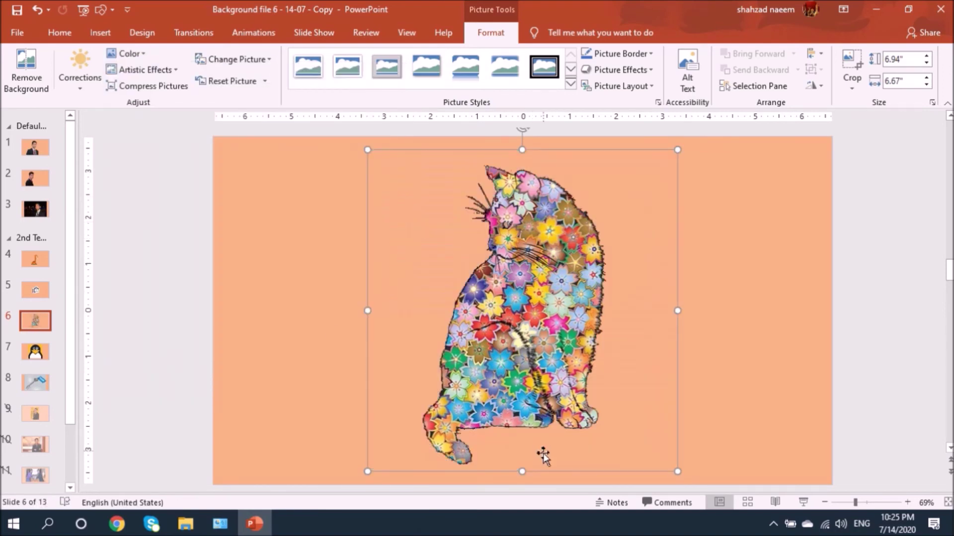
{"action": "left_click", "coordinate": [746, 291]}
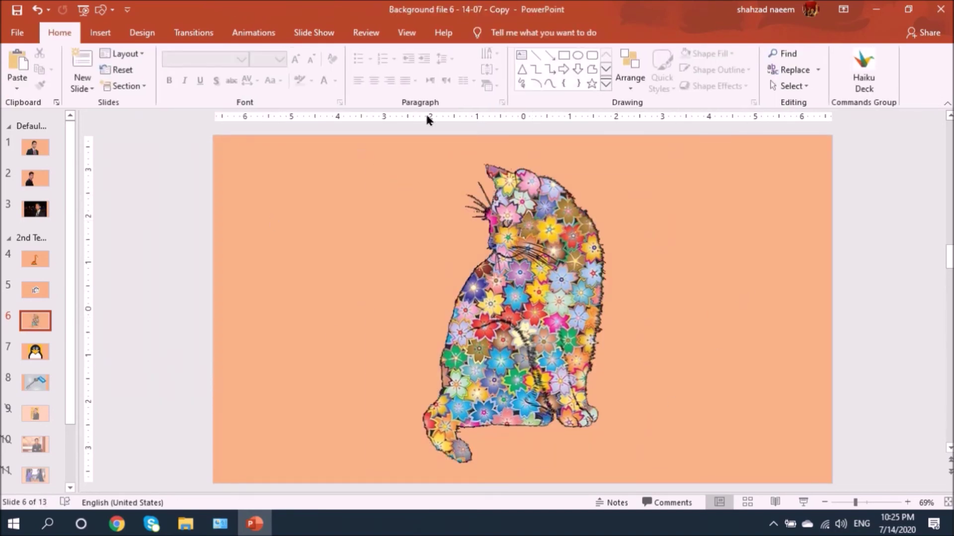
- Make the penguin's yellow background on slide 7 transparent with Set Transparent Color
{"action": "left_click", "coordinate": [36, 351]}
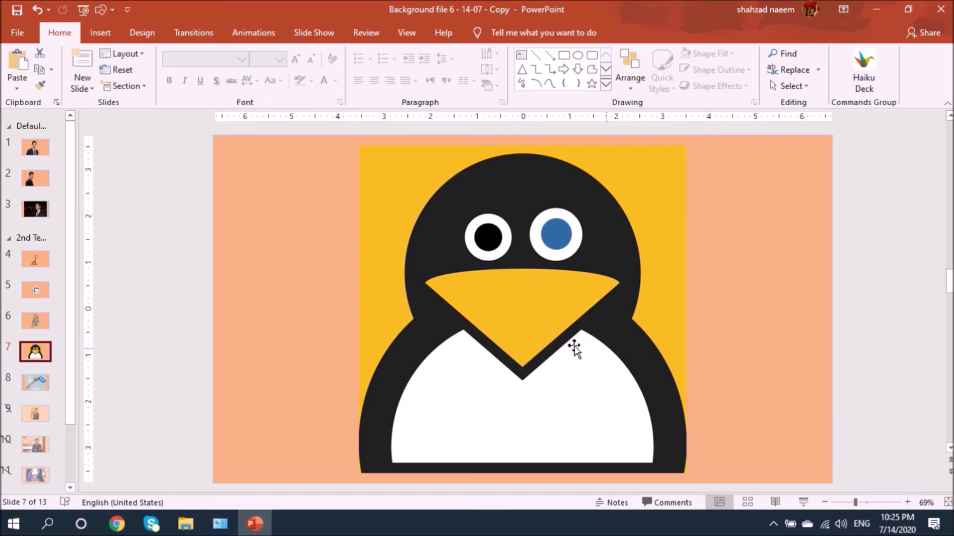
{"action": "left_click", "coordinate": [390, 177]}
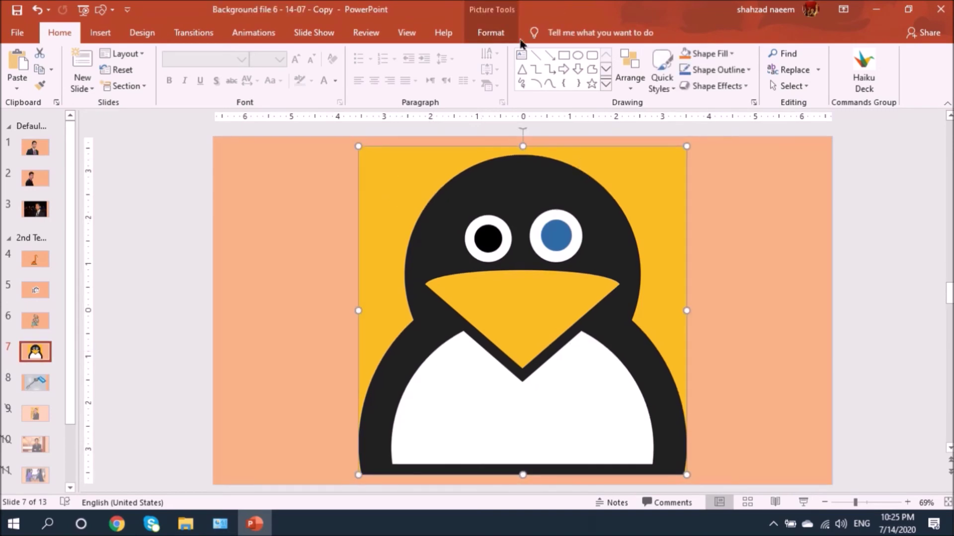
{"action": "left_click", "coordinate": [489, 32]}
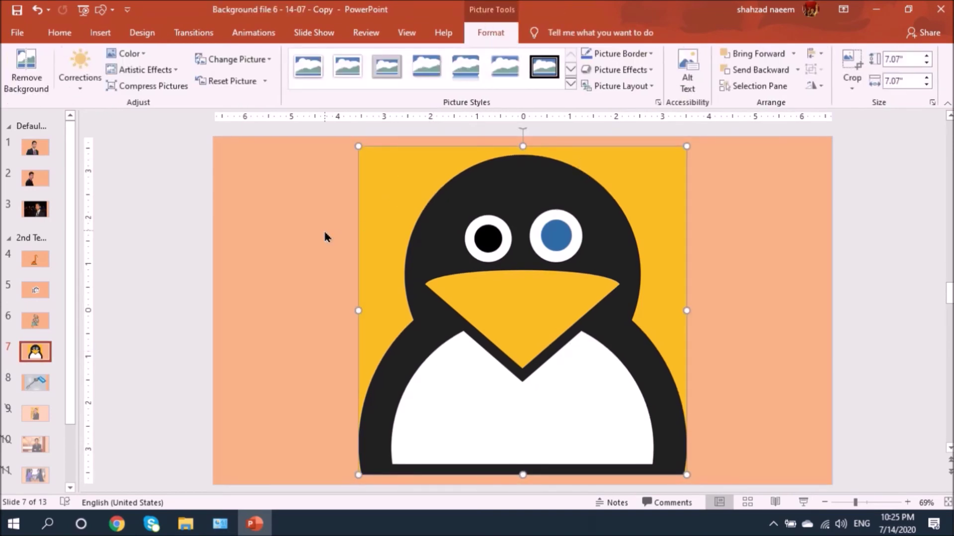
{"action": "left_click", "coordinate": [130, 54]}
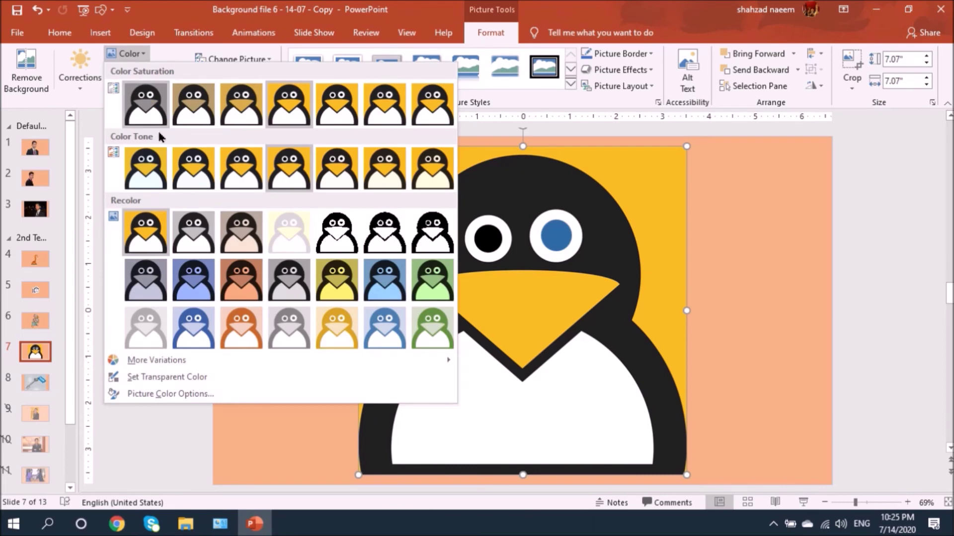
{"action": "left_click", "coordinate": [166, 378]}
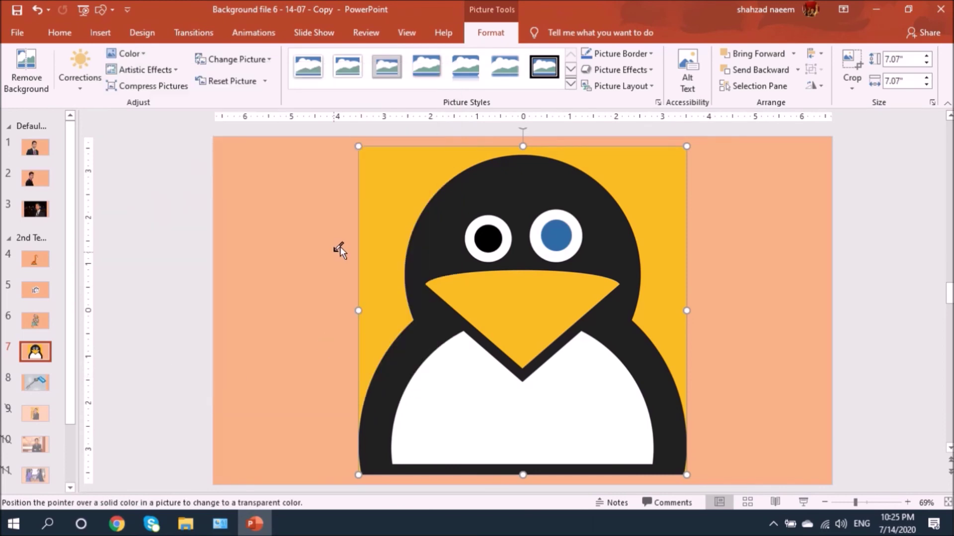
{"action": "left_click", "coordinate": [393, 186]}
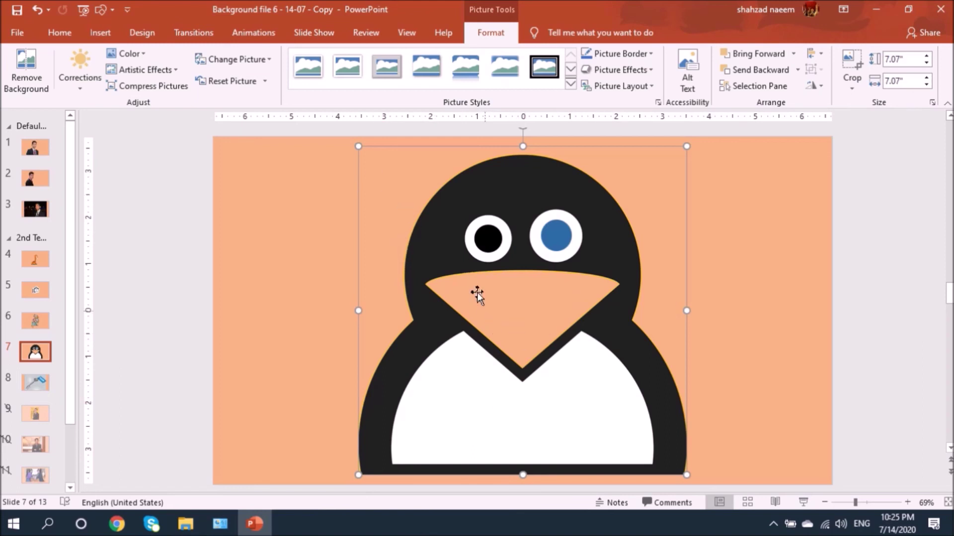
- Check the picture colour options without changing them, then move to slide 8's key photo
{"action": "left_click", "coordinate": [143, 54]}
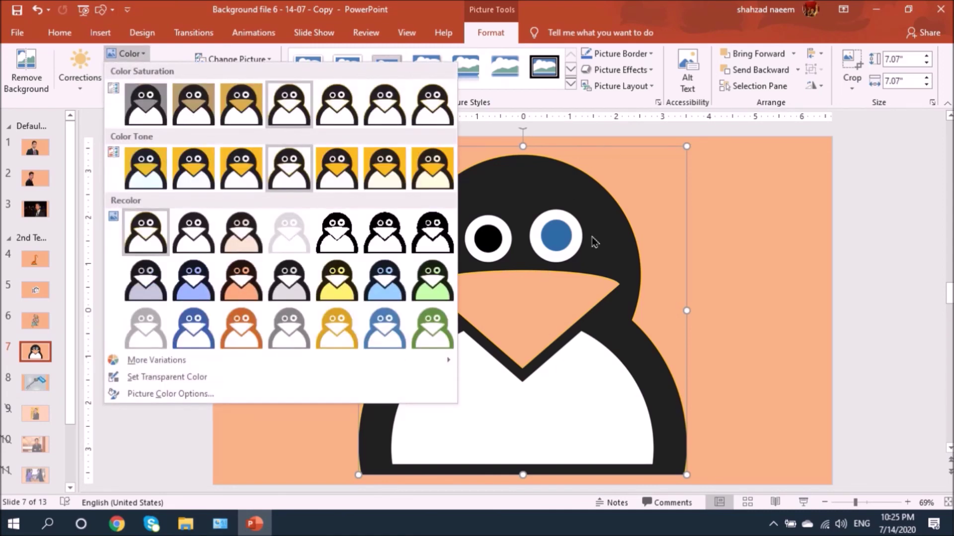
{"action": "left_click", "coordinate": [648, 204]}
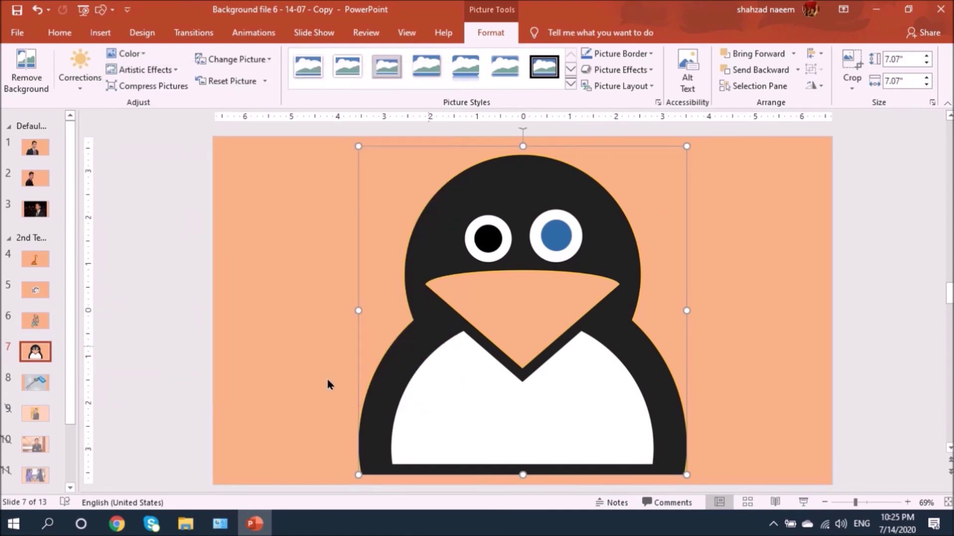
{"action": "left_click", "coordinate": [35, 383]}
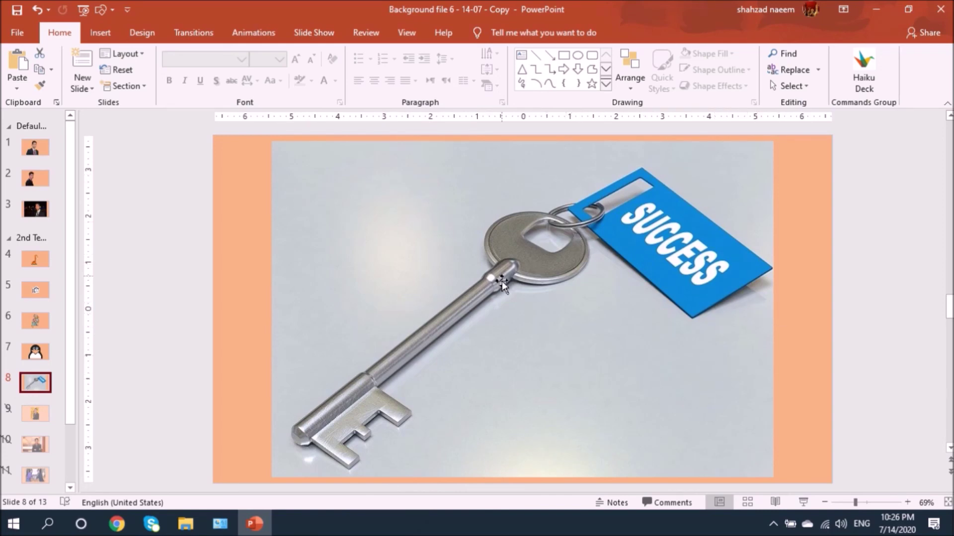
- Make the key photo's grey backdrop on slide 8 transparent, then return to slide 6's flower cat
{"action": "left_click", "coordinate": [596, 441]}
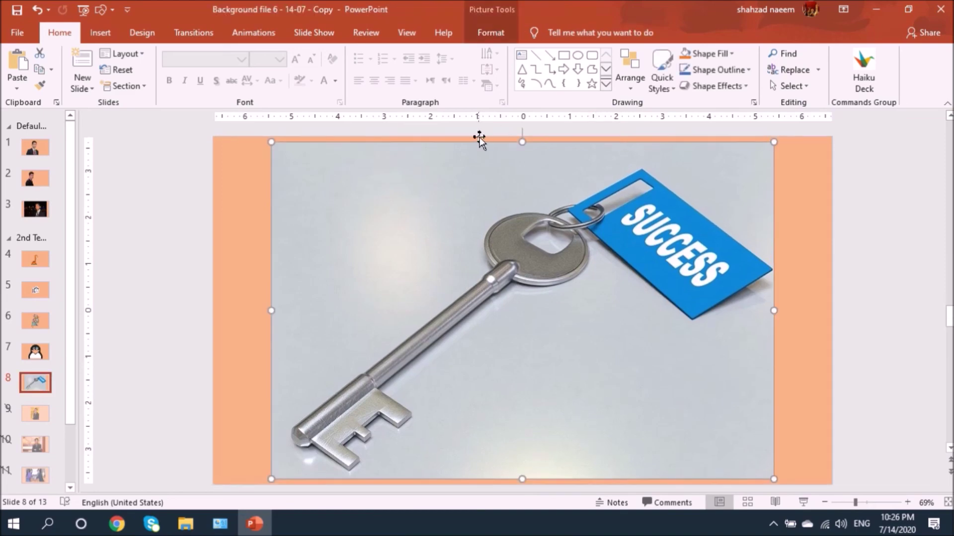
{"action": "left_click", "coordinate": [490, 35]}
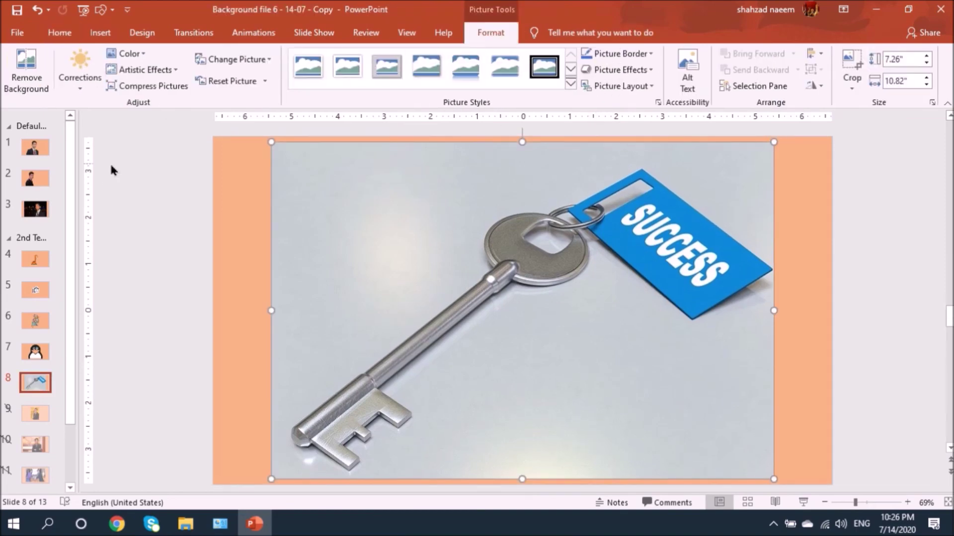
{"action": "left_click", "coordinate": [140, 56]}
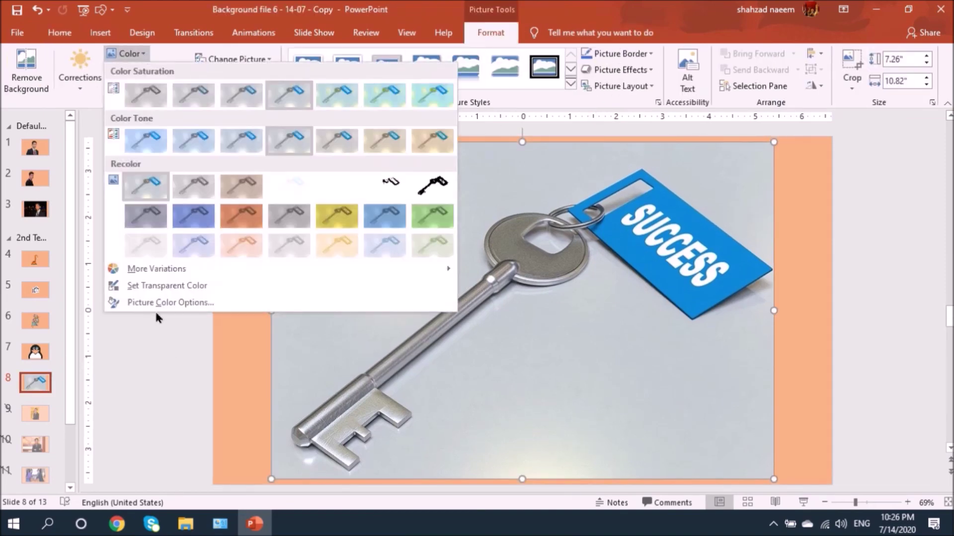
{"action": "left_click", "coordinate": [171, 284]}
{"action": "left_click", "coordinate": [304, 245]}
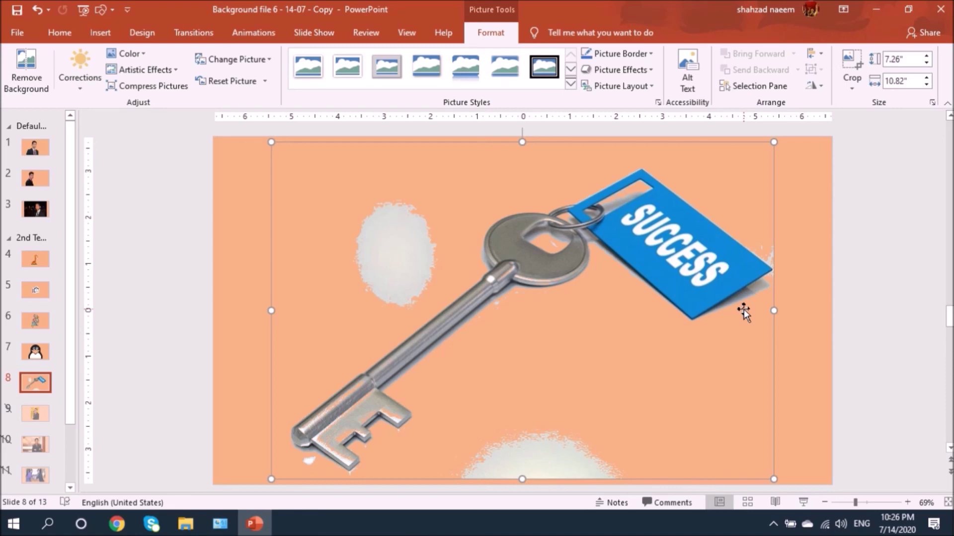
{"action": "left_click", "coordinate": [35, 351]}
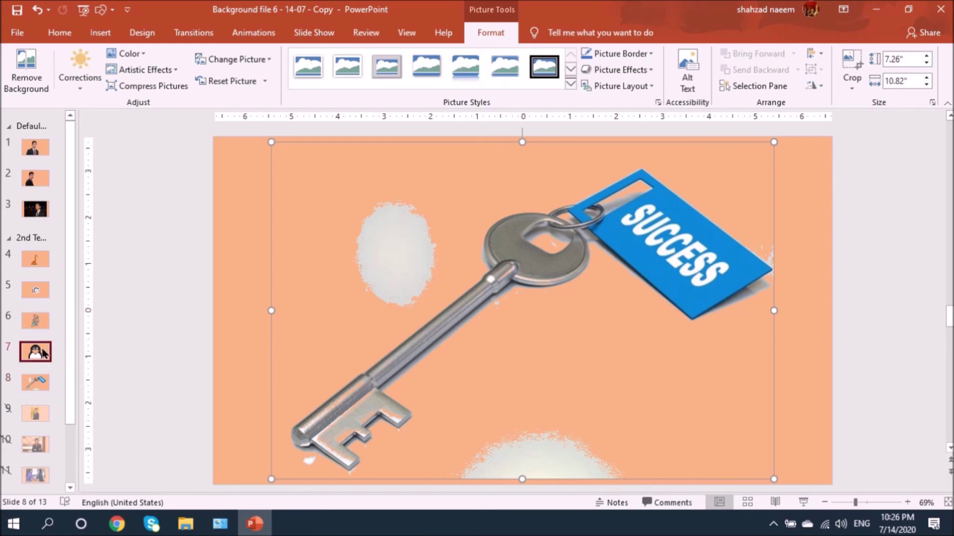
{"action": "left_click", "coordinate": [36, 324]}
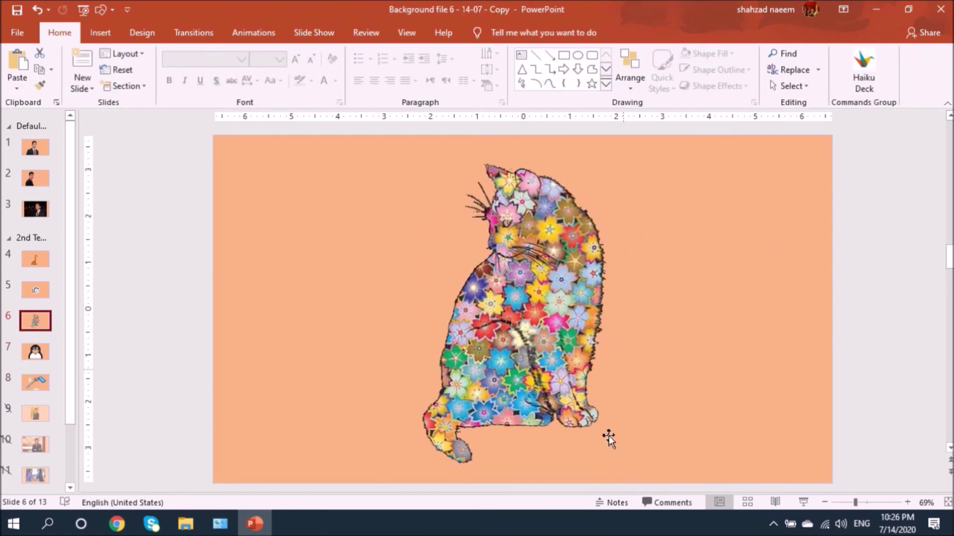